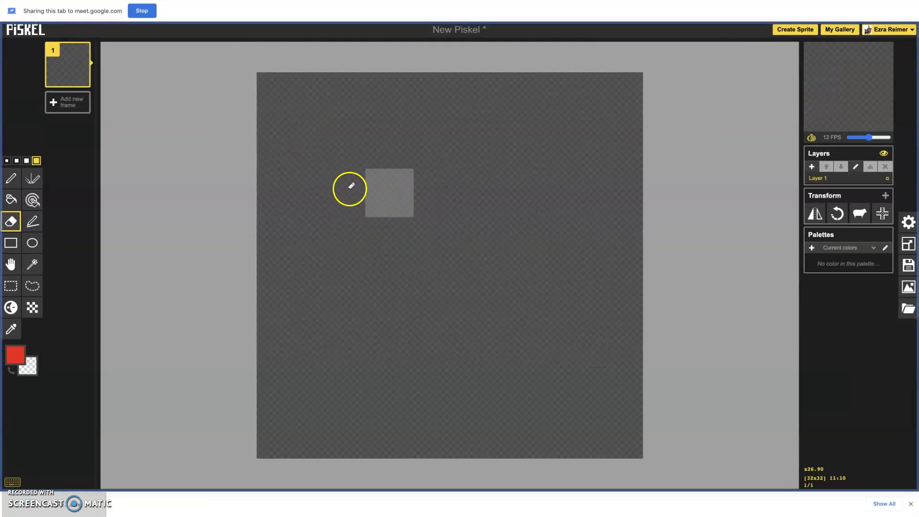
- Choose the one-pixel brush and Circle tool, then undo the accidental red ellipse
{"action": "left_click", "coordinate": [6, 161]}
{"action": "left_click", "coordinate": [32, 243]}
{"action": "left_click_drag", "start_coordinate": [407, 149], "coordinate": [545, 354]}
{"action": "key", "text": "ctrl+z"}
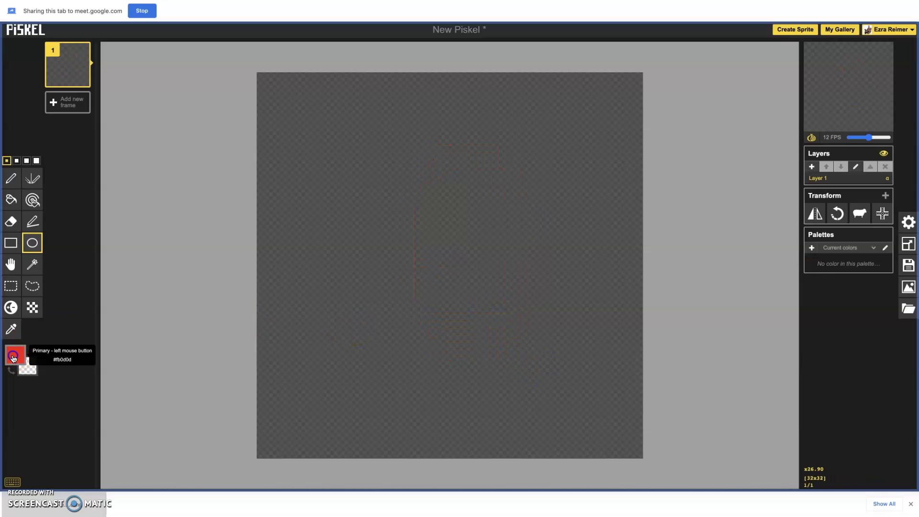
- Draw a black oval for the egg body and shift it two pixels left
{"action": "left_click", "coordinate": [15, 355]}
{"action": "left_click_drag", "start_coordinate": [64, 386], "coordinate": [36, 442]}
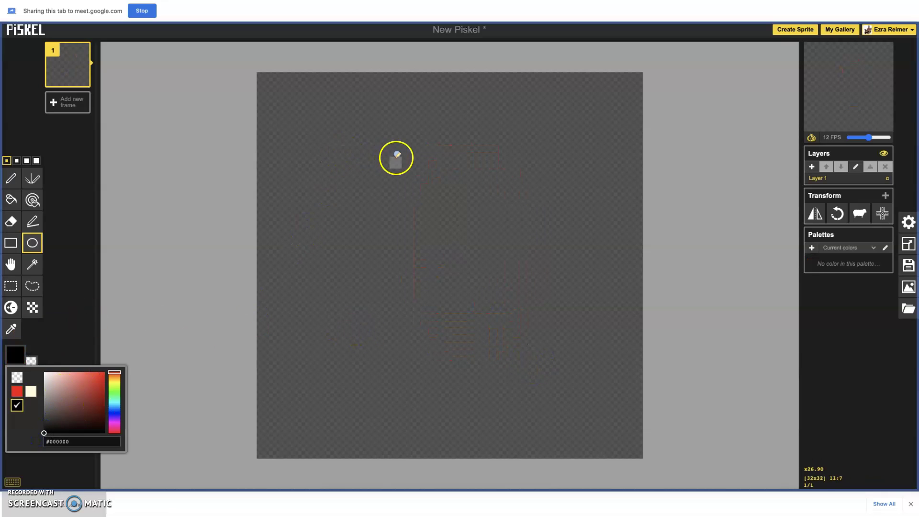
{"action": "left_click_drag", "start_coordinate": [395, 138], "coordinate": [534, 330]}
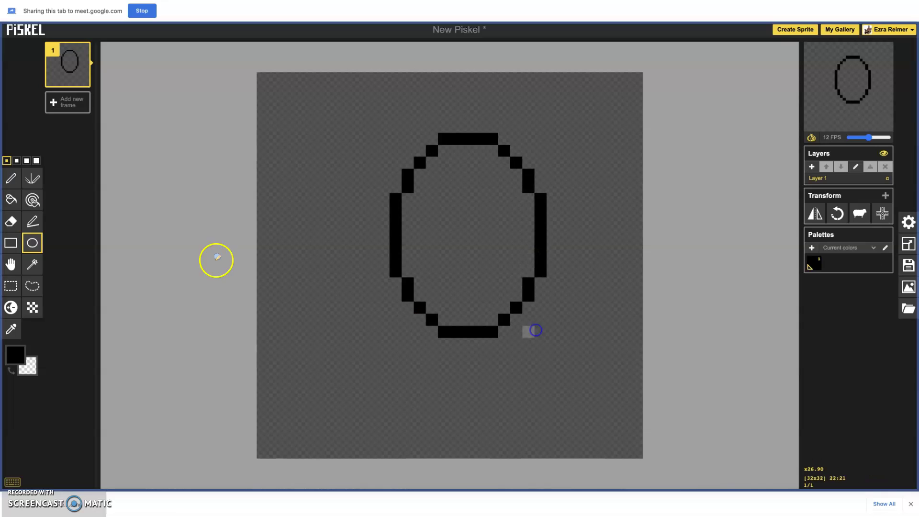
{"action": "left_click", "coordinate": [9, 267]}
{"action": "left_click_drag", "start_coordinate": [469, 222], "coordinate": [455, 219]}
- Paint-bucket the oval's interior with pale cream (#fffad8)
{"action": "left_click", "coordinate": [9, 201]}
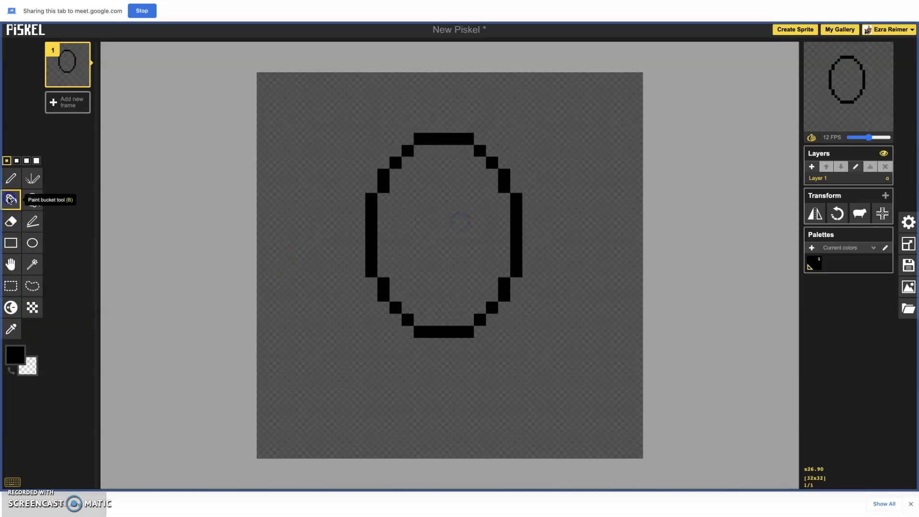
{"action": "left_click", "coordinate": [16, 358]}
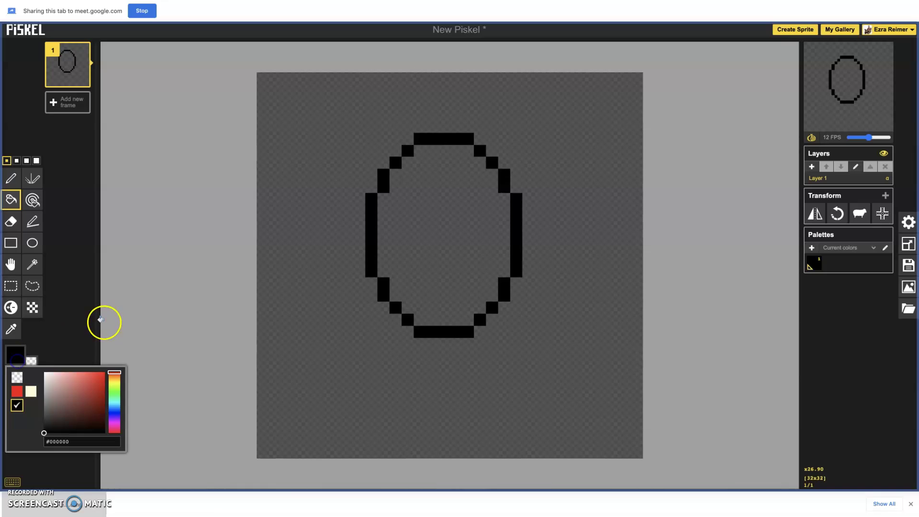
{"action": "left_click", "coordinate": [47, 379]}
{"action": "left_click_drag", "start_coordinate": [113, 373], "coordinate": [113, 381]}
{"action": "left_click", "coordinate": [32, 392]}
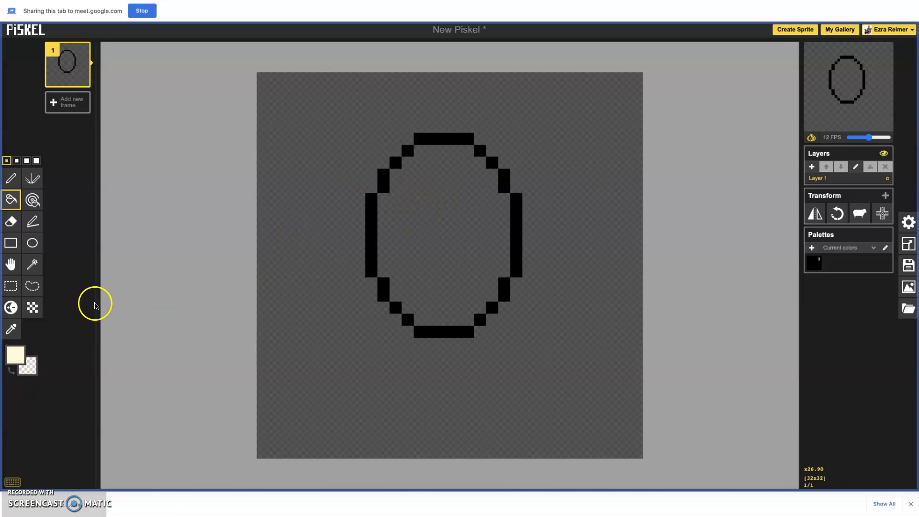
{"action": "left_click", "coordinate": [461, 197]}
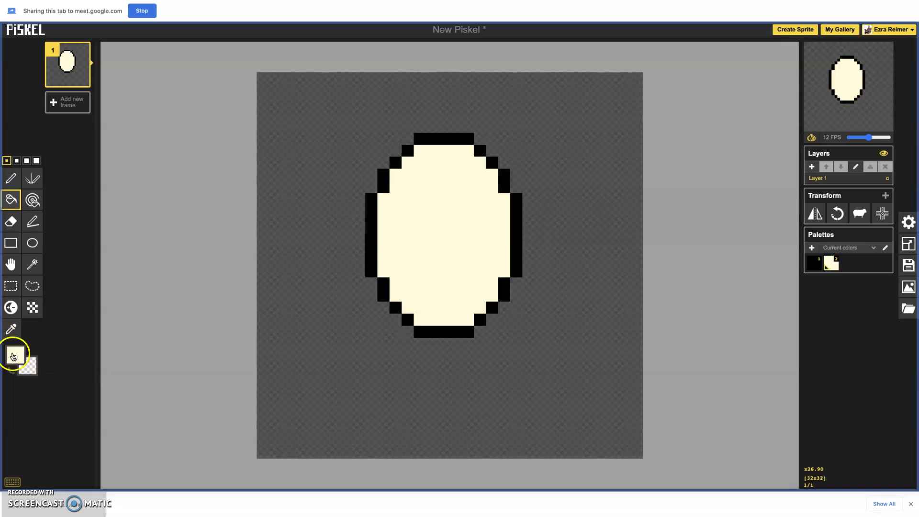
{"action": "left_click", "coordinate": [11, 178]}
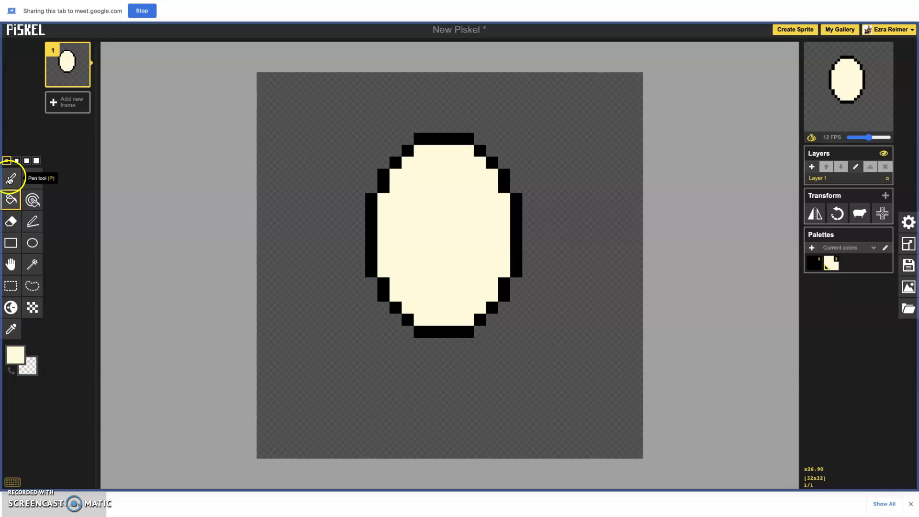
- Draw two black two-pixel-tall eyes just right of the egg's centre
{"action": "left_click", "coordinate": [16, 354]}
{"action": "left_click", "coordinate": [17, 406]}
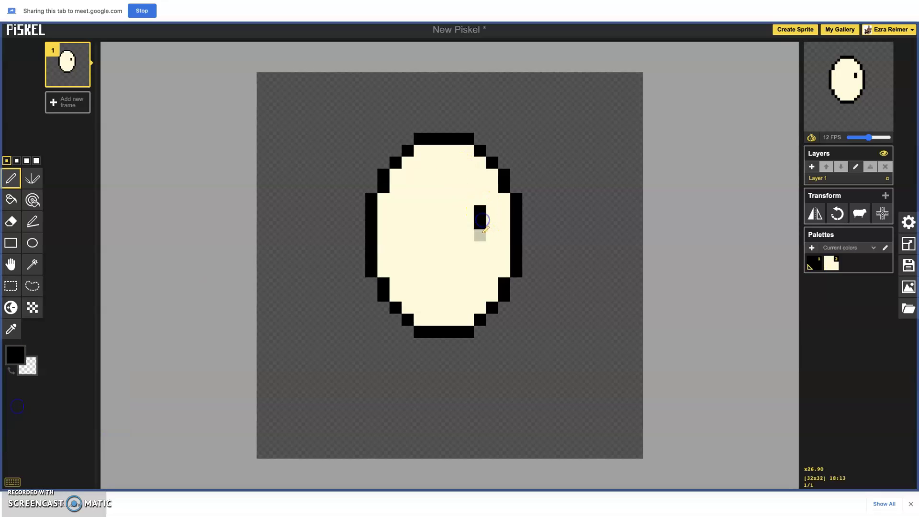
{"action": "left_click", "coordinate": [482, 233]}
{"action": "left_click", "coordinate": [454, 211]}
{"action": "left_click", "coordinate": [455, 235]}
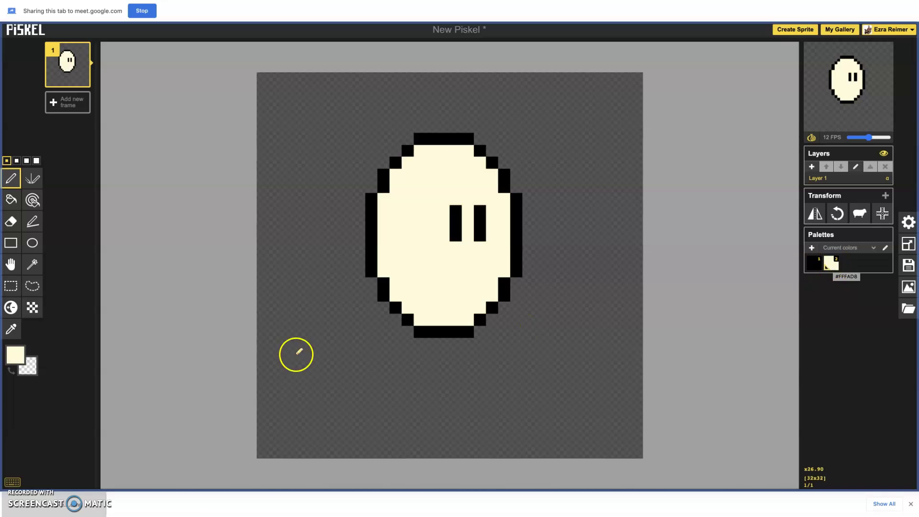
- Shade the egg's left side and top-left curve in a darker beige
{"action": "left_click", "coordinate": [15, 354]}
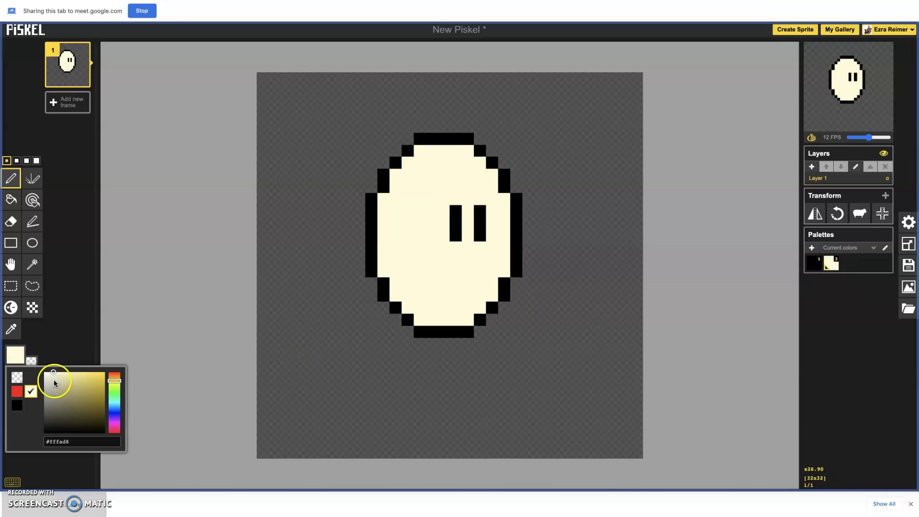
{"action": "left_click", "coordinate": [54, 380]}
{"action": "left_click", "coordinate": [421, 152]}
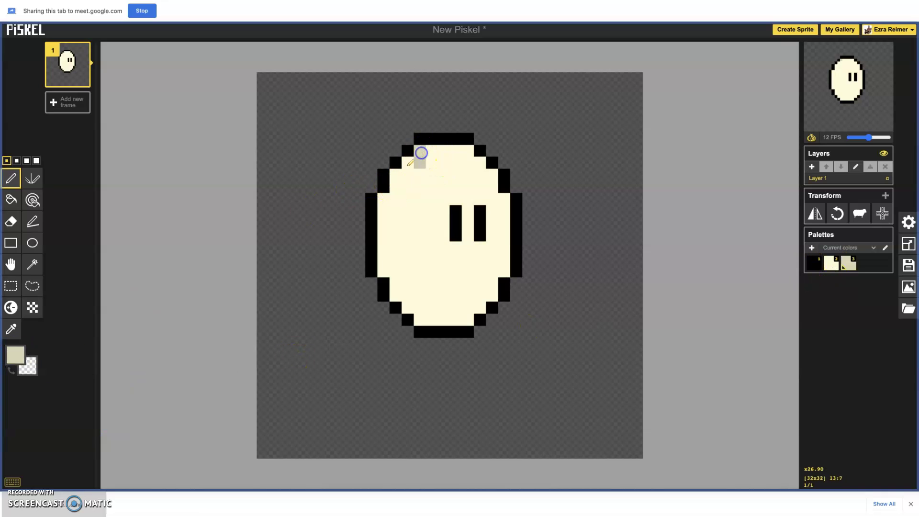
{"action": "mouse_move", "coordinate": [397, 183]}
{"action": "left_mouse_down"}
{"action": "mouse_move", "coordinate": [382, 201]}
{"action": "mouse_move", "coordinate": [384, 262]}
{"action": "left_mouse_up"}
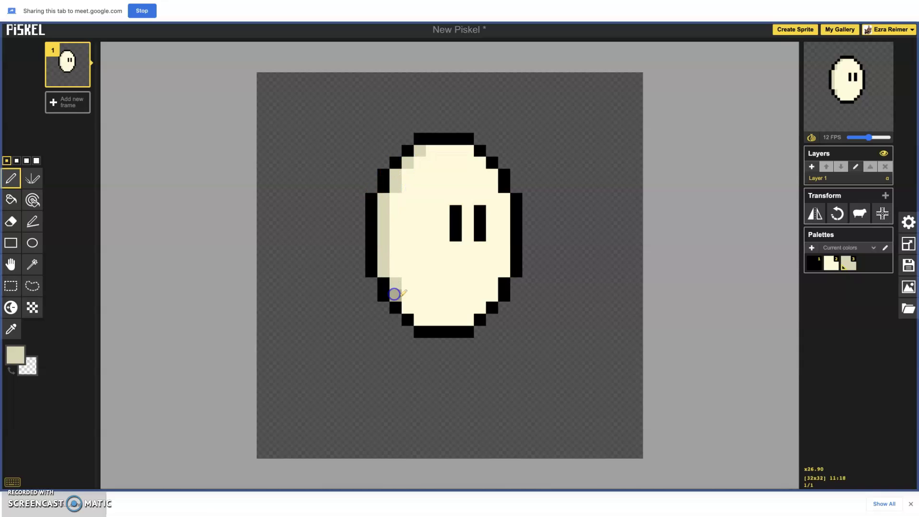
{"action": "left_click_drag", "start_coordinate": [395, 293], "coordinate": [409, 307]}
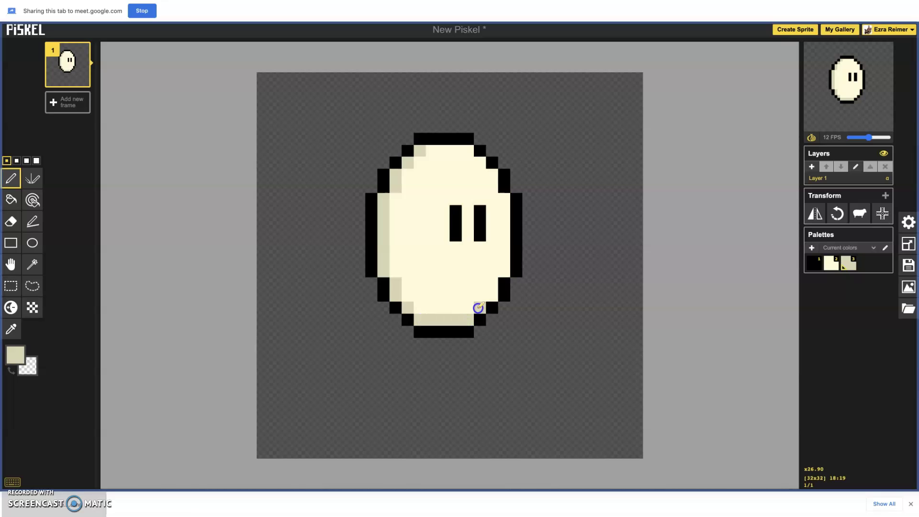
{"action": "left_click", "coordinate": [434, 149]}
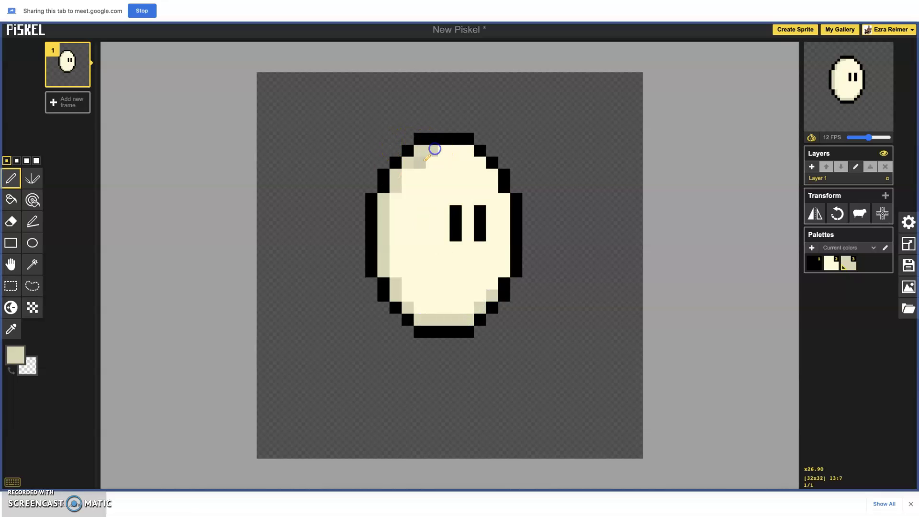
{"action": "mouse_move", "coordinate": [423, 158]}
{"action": "left_mouse_down"}
{"action": "mouse_move", "coordinate": [407, 168]}
{"action": "mouse_move", "coordinate": [394, 220]}
{"action": "mouse_move", "coordinate": [397, 276]}
{"action": "left_mouse_up"}
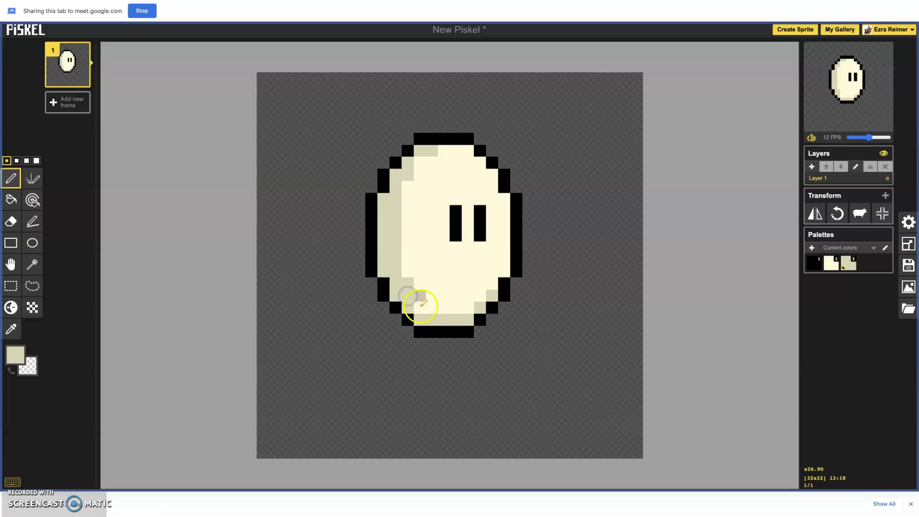
{"action": "key", "text": "ctrl+z"}
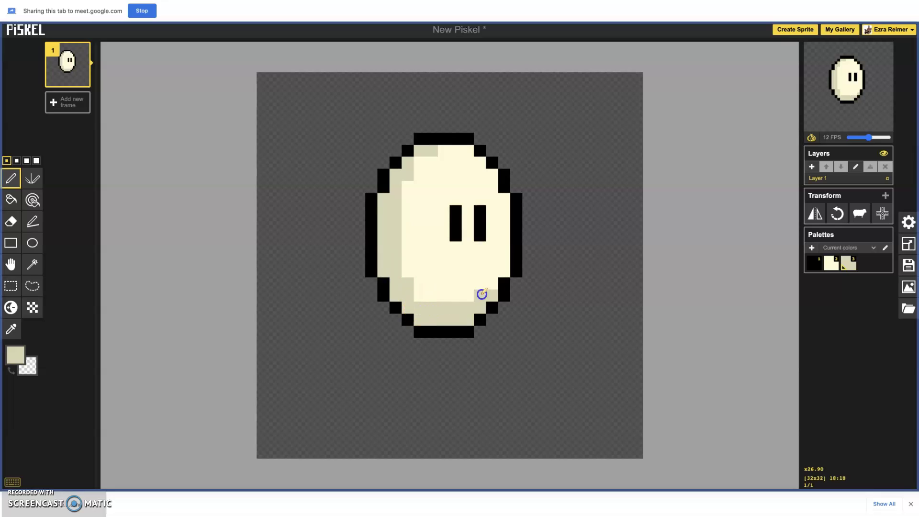
- Shade the egg's bottom edge darker beige and repaint a stray pixel cream
{"action": "mouse_move", "coordinate": [482, 294]}
{"action": "left_mouse_down"}
{"action": "mouse_move", "coordinate": [448, 304]}
{"action": "mouse_move", "coordinate": [479, 293]}
{"action": "left_mouse_up"}
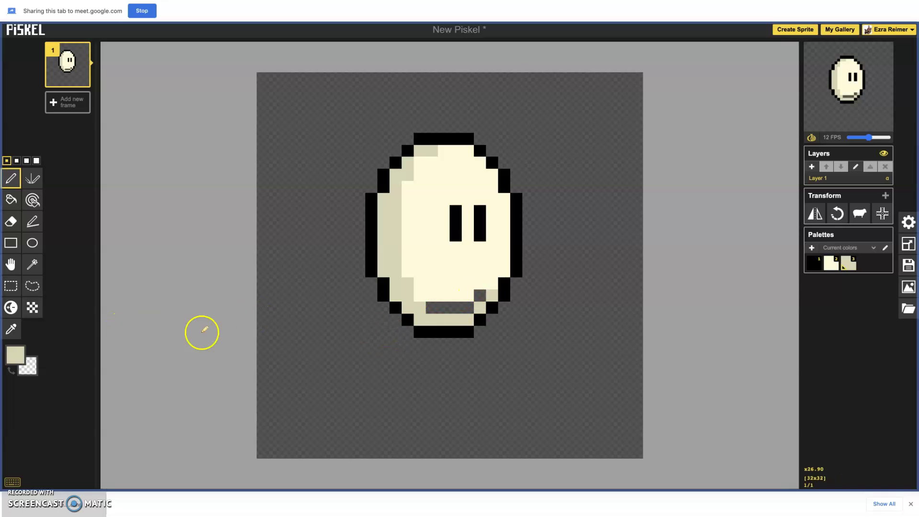
{"action": "left_click", "coordinate": [832, 263]}
{"action": "left_click", "coordinate": [480, 296]}
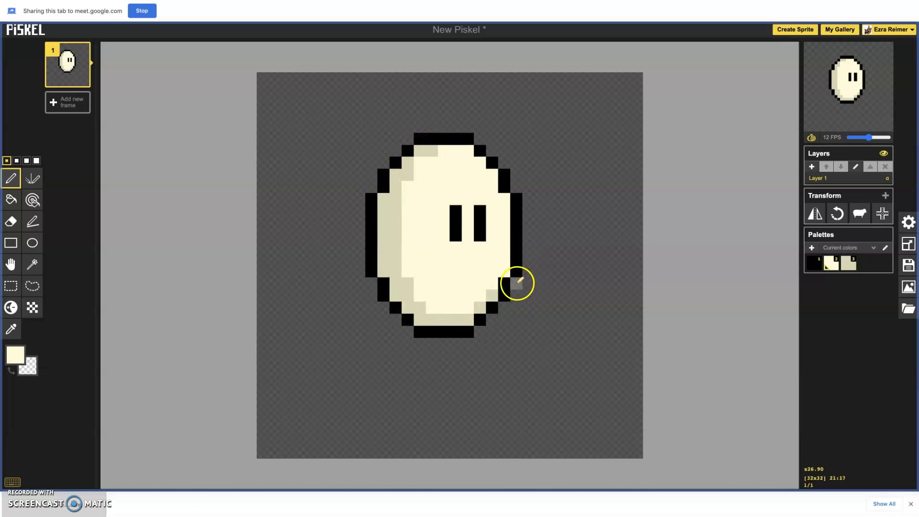
- Paint a red hat crown across the egg's top, trimming its corner pixels
{"action": "left_click", "coordinate": [15, 354]}
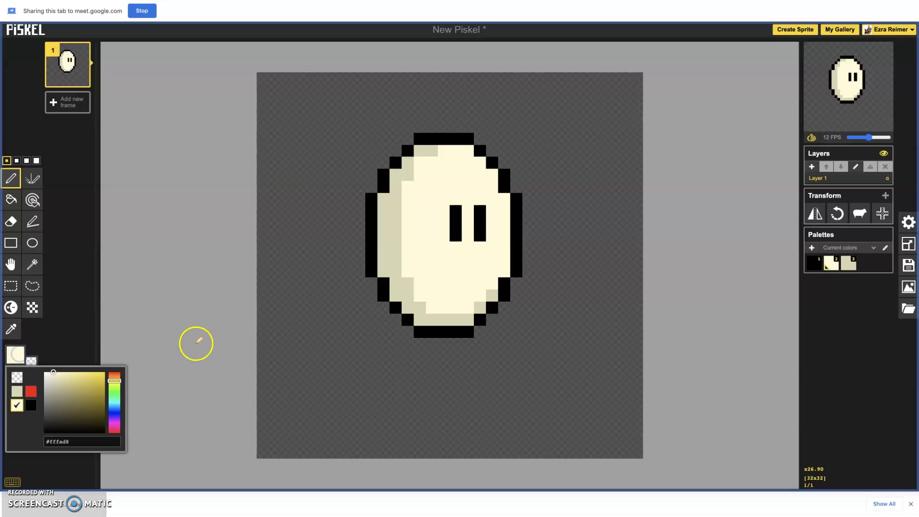
{"action": "left_click", "coordinate": [31, 393]}
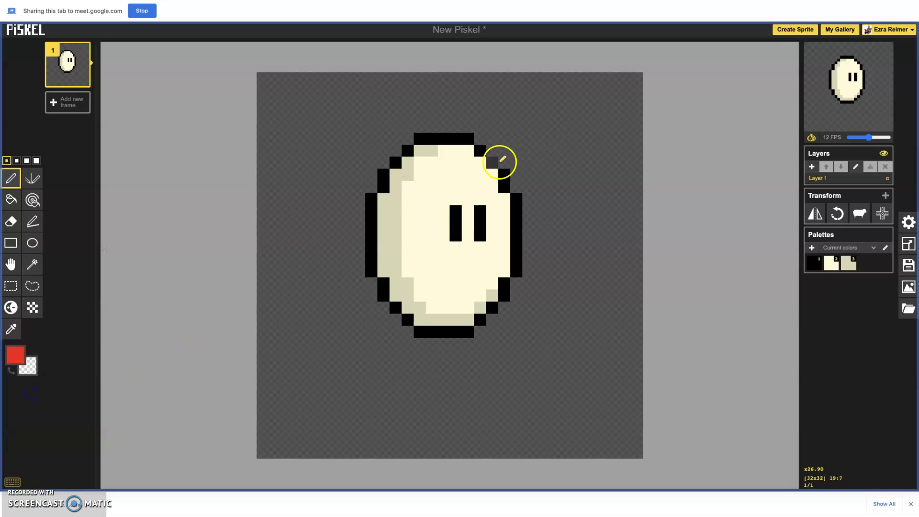
{"action": "mouse_move", "coordinate": [516, 160]}
{"action": "left_mouse_down"}
{"action": "mouse_move", "coordinate": [365, 166]}
{"action": "mouse_move", "coordinate": [389, 162]}
{"action": "mouse_move", "coordinate": [386, 132]}
{"action": "mouse_move", "coordinate": [460, 131]}
{"action": "mouse_move", "coordinate": [493, 150]}
{"action": "left_mouse_up"}
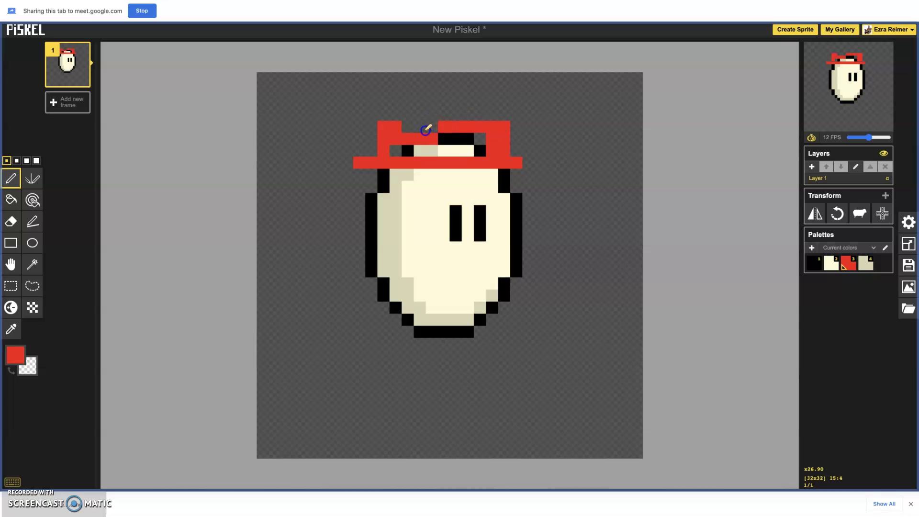
{"action": "left_click_drag", "start_coordinate": [398, 148], "coordinate": [472, 142]}
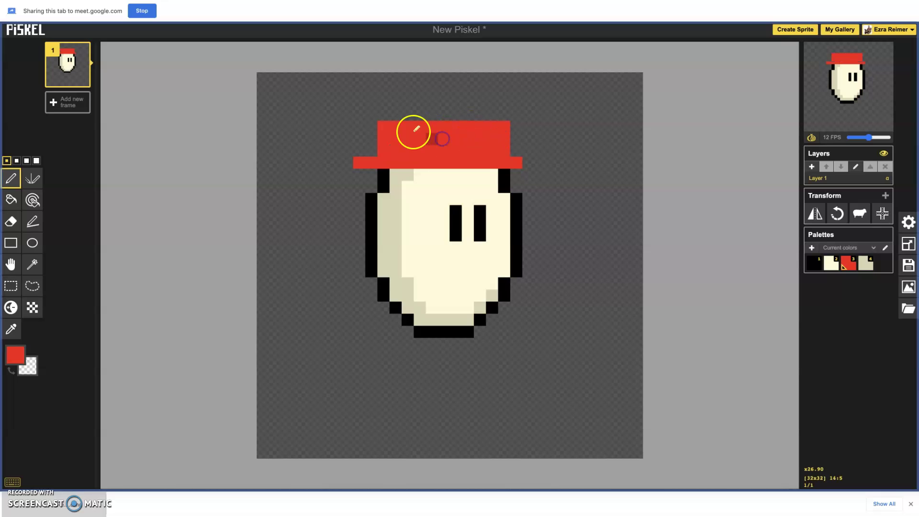
{"action": "right_click", "coordinate": [388, 125]}
{"action": "right_click", "coordinate": [493, 127]}
{"action": "left_click", "coordinate": [492, 127]}
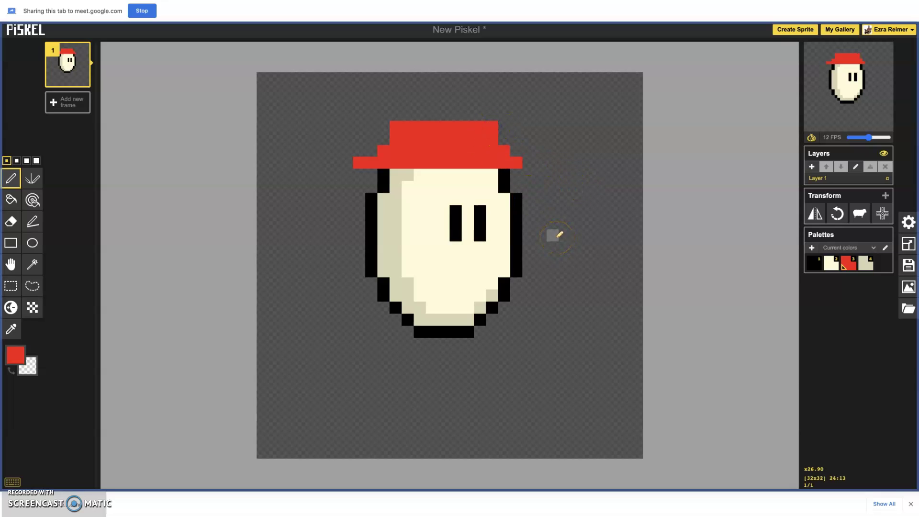
- Add a wide red brim row and fill the hat's upper-left step
{"action": "mouse_move", "coordinate": [355, 178]}
{"action": "left_mouse_down"}
{"action": "mouse_move", "coordinate": [514, 173]}
{"action": "mouse_move", "coordinate": [511, 149]}
{"action": "mouse_move", "coordinate": [522, 158]}
{"action": "left_mouse_up"}
{"action": "left_click_drag", "start_coordinate": [380, 147], "coordinate": [373, 160]}
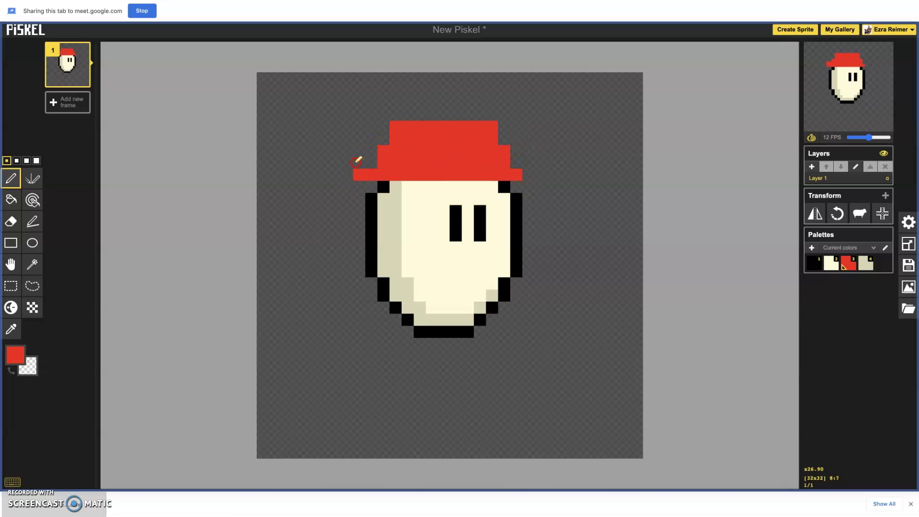
{"action": "left_click", "coordinate": [388, 146]}
{"action": "left_click", "coordinate": [490, 143]}
{"action": "left_click", "coordinate": [581, 183]}
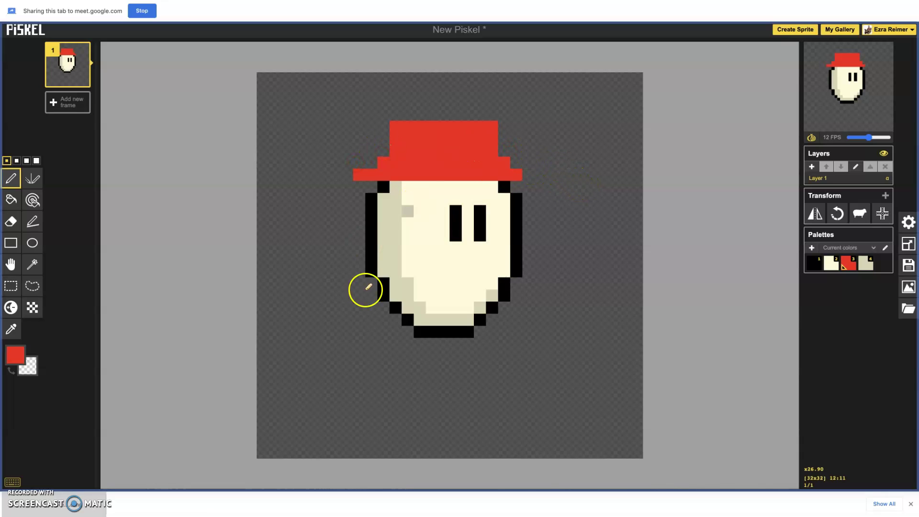
{"action": "left_click", "coordinate": [814, 263]}
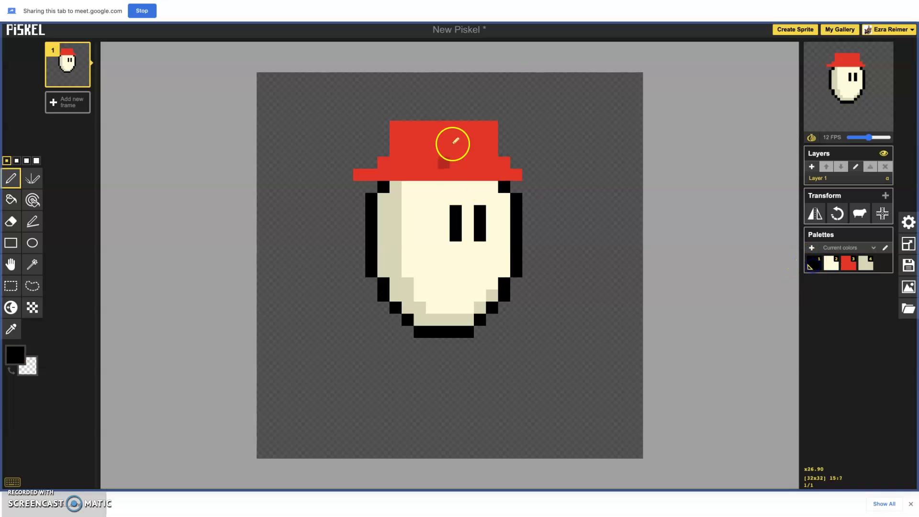
- Pick yellow and add three feather pixels diagonally across the red hat
{"action": "left_click", "coordinate": [8, 362]}
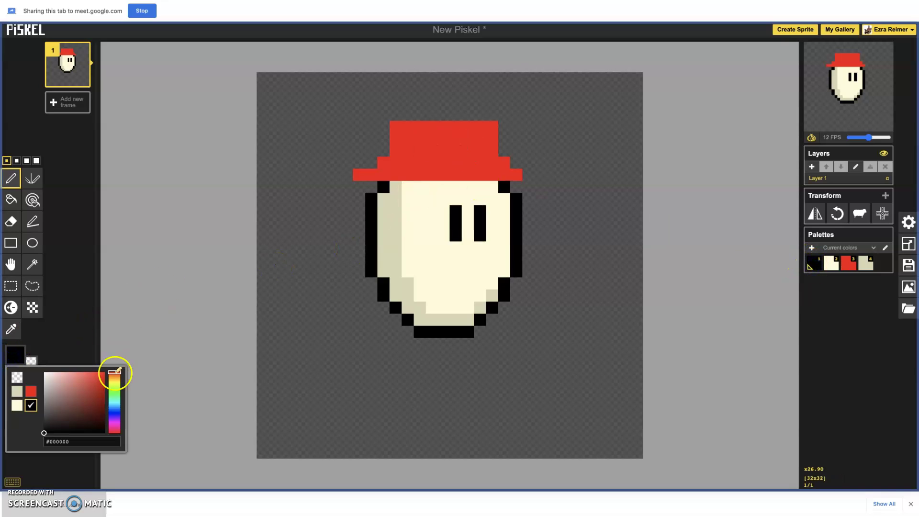
{"action": "left_click", "coordinate": [114, 382]}
{"action": "mouse_move", "coordinate": [105, 377]}
{"action": "left_mouse_down"}
{"action": "mouse_move", "coordinate": [93, 374]}
{"action": "mouse_move", "coordinate": [100, 382]}
{"action": "left_mouse_up"}
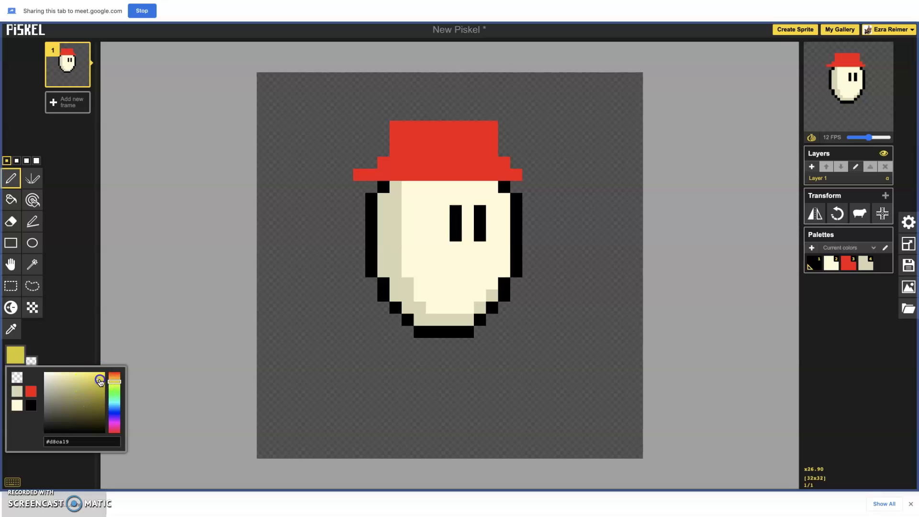
{"action": "left_click", "coordinate": [395, 127]}
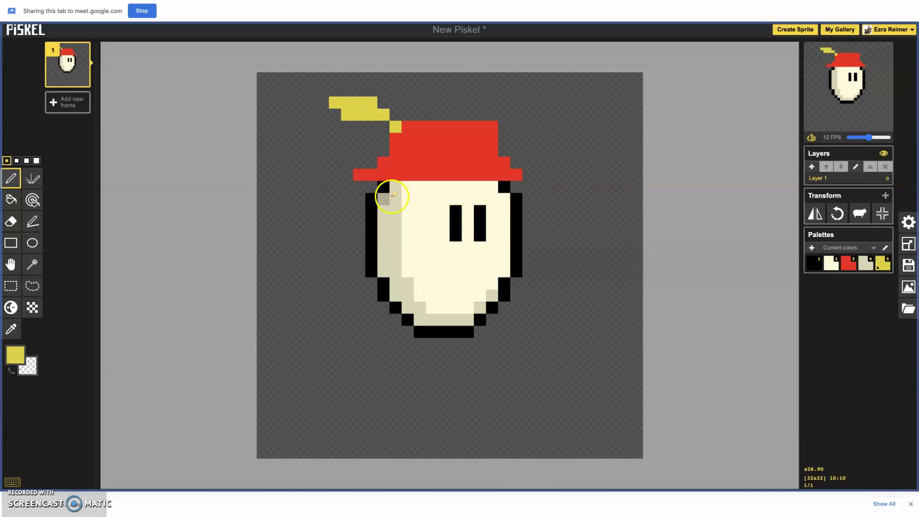
{"action": "left_click", "coordinate": [417, 152]}
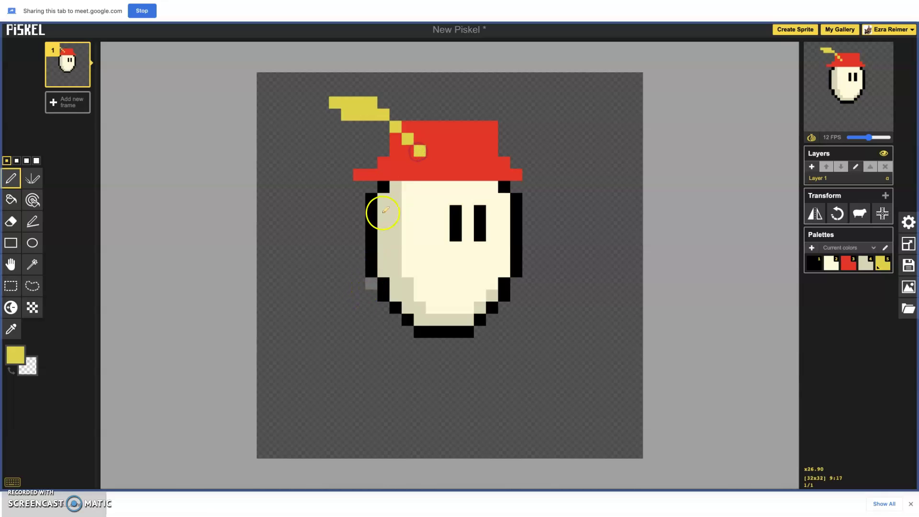
{"action": "left_click", "coordinate": [395, 138]}
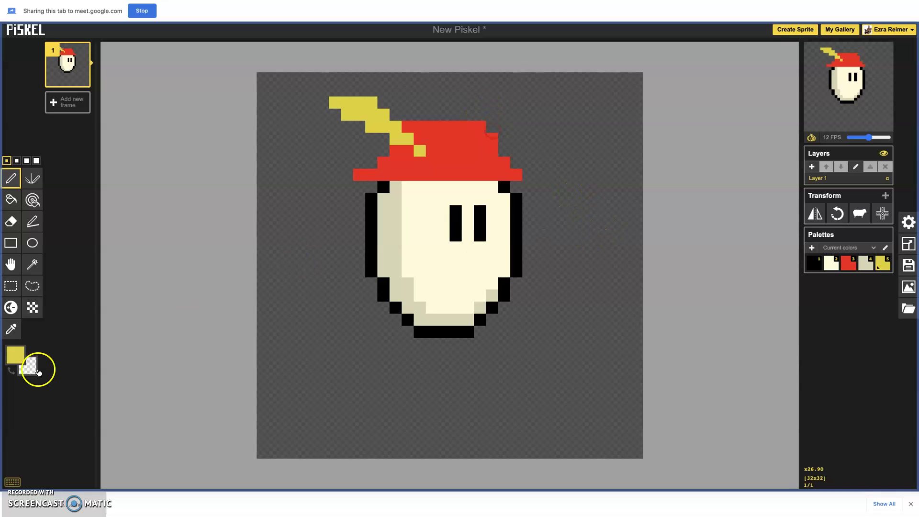
- Outline beside the feather and the hat's left brim end in black
{"action": "left_click", "coordinate": [813, 264]}
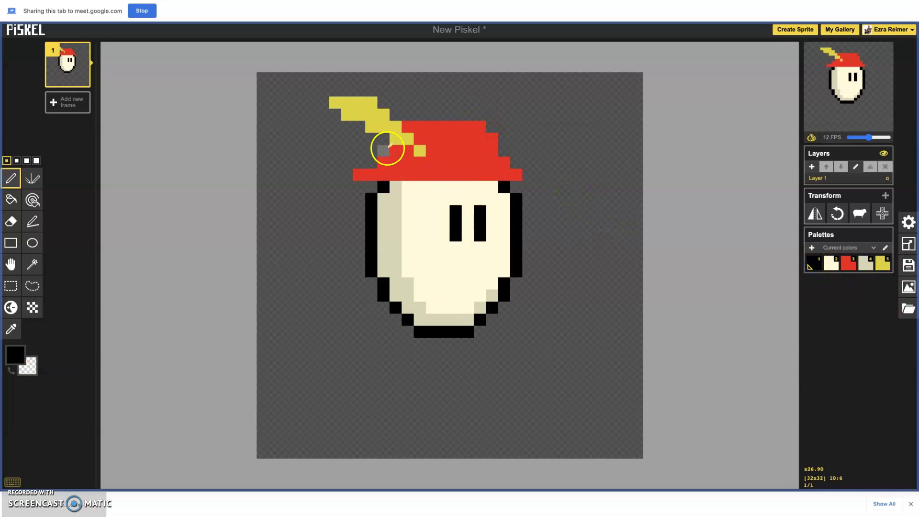
{"action": "left_click", "coordinate": [386, 140]}
{"action": "left_click", "coordinate": [372, 163]}
{"action": "left_click", "coordinate": [351, 176]}
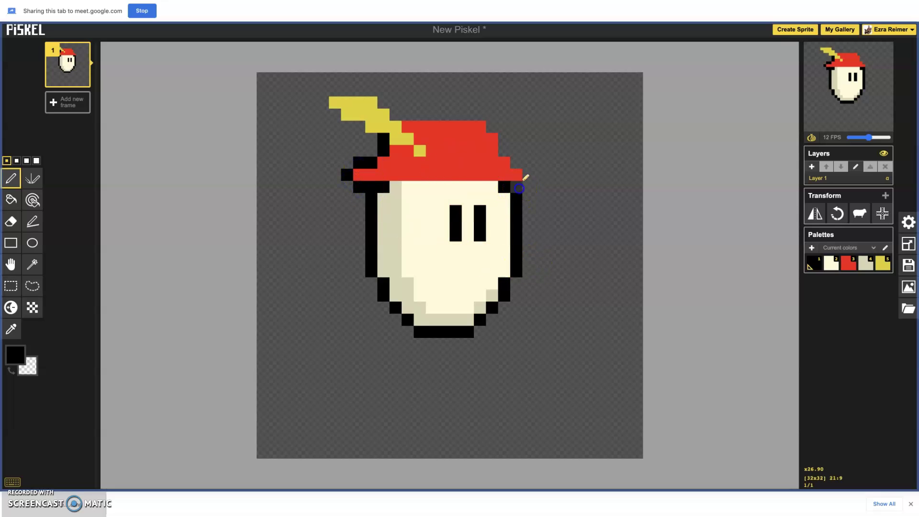
{"action": "right_click", "coordinate": [517, 162]}
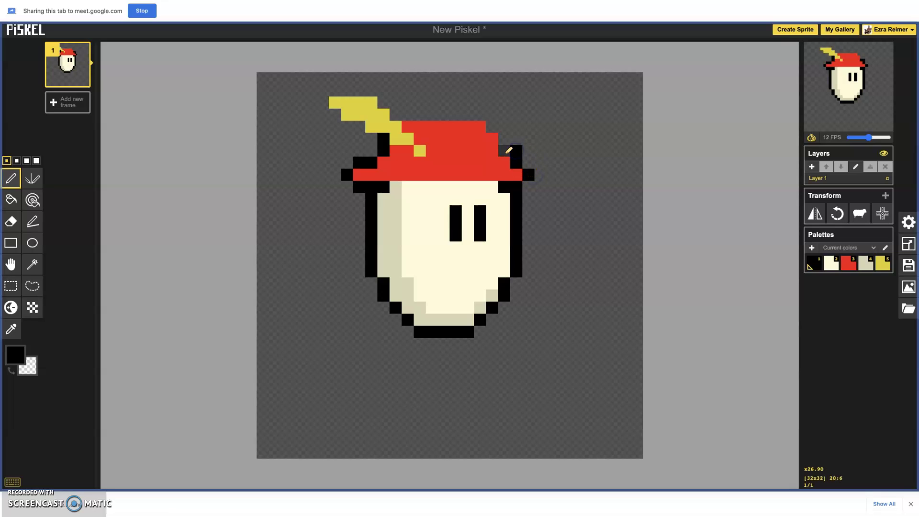
- Outline the hat's right side and feather top in black, fixing stray pixels and gaps
{"action": "left_click_drag", "start_coordinate": [509, 150], "coordinate": [521, 151]}
{"action": "left_click", "coordinate": [514, 161]}
{"action": "mouse_move", "coordinate": [504, 141]}
{"action": "left_mouse_down"}
{"action": "mouse_move", "coordinate": [486, 108]}
{"action": "mouse_move", "coordinate": [481, 116]}
{"action": "mouse_move", "coordinate": [400, 116]}
{"action": "mouse_move", "coordinate": [372, 90]}
{"action": "mouse_move", "coordinate": [323, 91]}
{"action": "mouse_move", "coordinate": [338, 118]}
{"action": "mouse_move", "coordinate": [323, 100]}
{"action": "mouse_move", "coordinate": [330, 92]}
{"action": "mouse_move", "coordinate": [365, 95]}
{"action": "mouse_move", "coordinate": [331, 93]}
{"action": "mouse_move", "coordinate": [329, 105]}
{"action": "mouse_move", "coordinate": [330, 91]}
{"action": "mouse_move", "coordinate": [369, 101]}
{"action": "mouse_move", "coordinate": [320, 91]}
{"action": "mouse_move", "coordinate": [349, 91]}
{"action": "mouse_move", "coordinate": [329, 93]}
{"action": "left_mouse_up"}
{"action": "left_click", "coordinate": [383, 99]}
{"action": "right_click", "coordinate": [360, 90]}
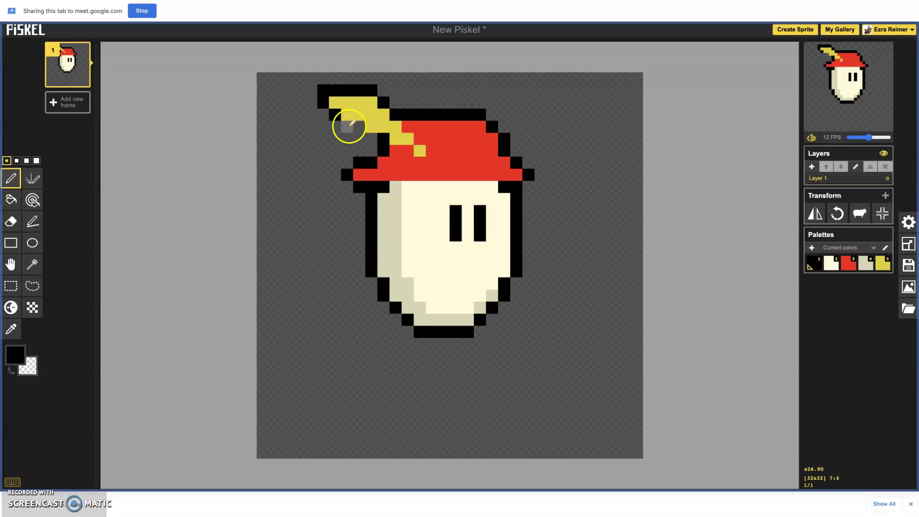
{"action": "left_click", "coordinate": [373, 139]}
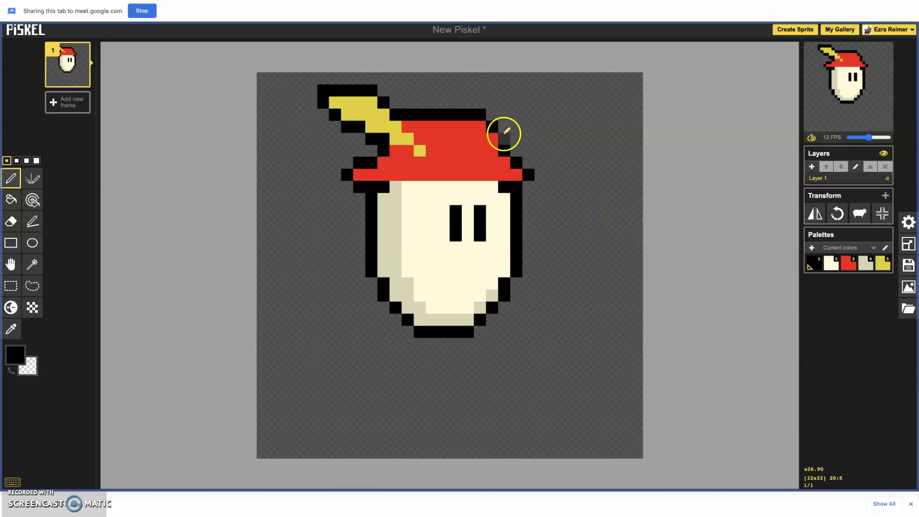
{"action": "left_click", "coordinate": [507, 160]}
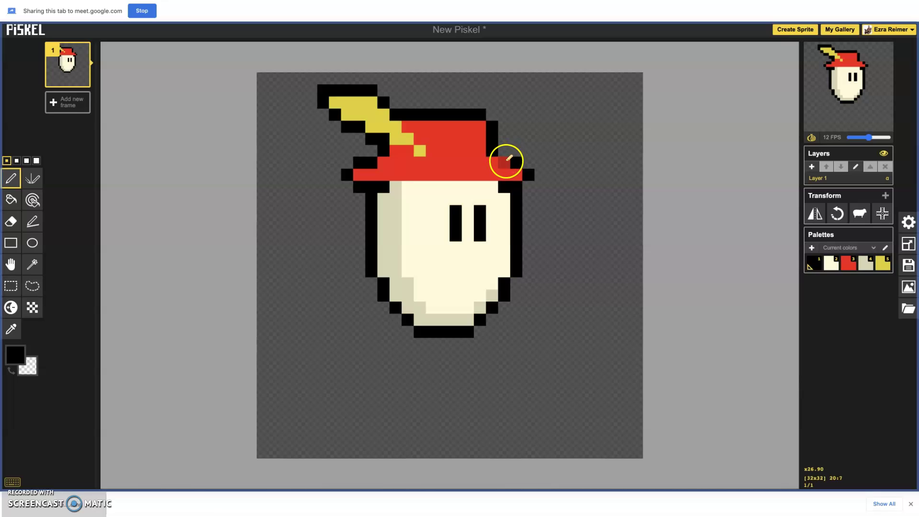
{"action": "left_click", "coordinate": [681, 172]}
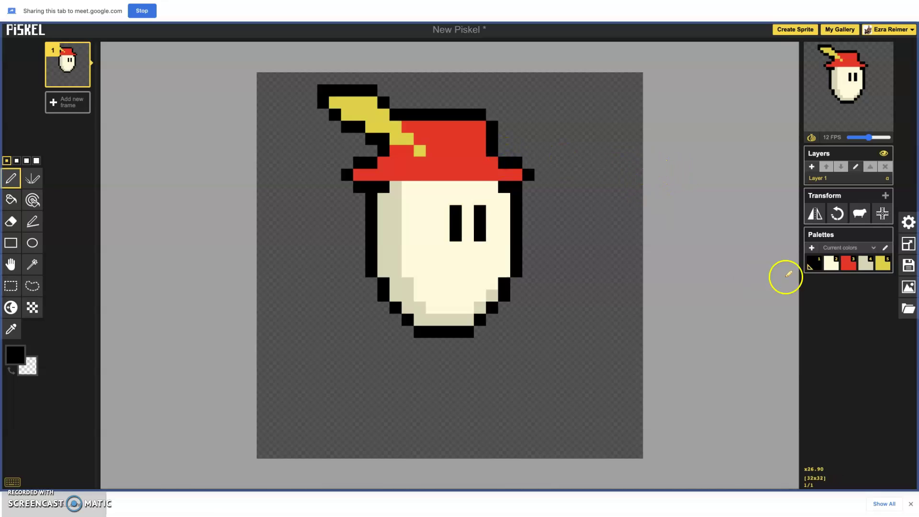
- Shade the hat's lower band, brim's left end and feather side in dark red #ba0b0b
{"action": "left_click", "coordinate": [845, 263]}
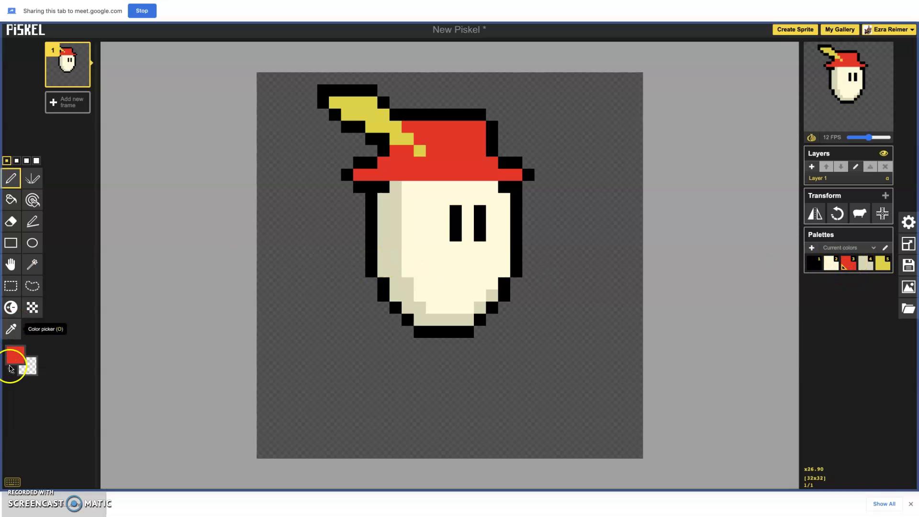
{"action": "left_click", "coordinate": [16, 356]}
{"action": "left_click", "coordinate": [101, 390]}
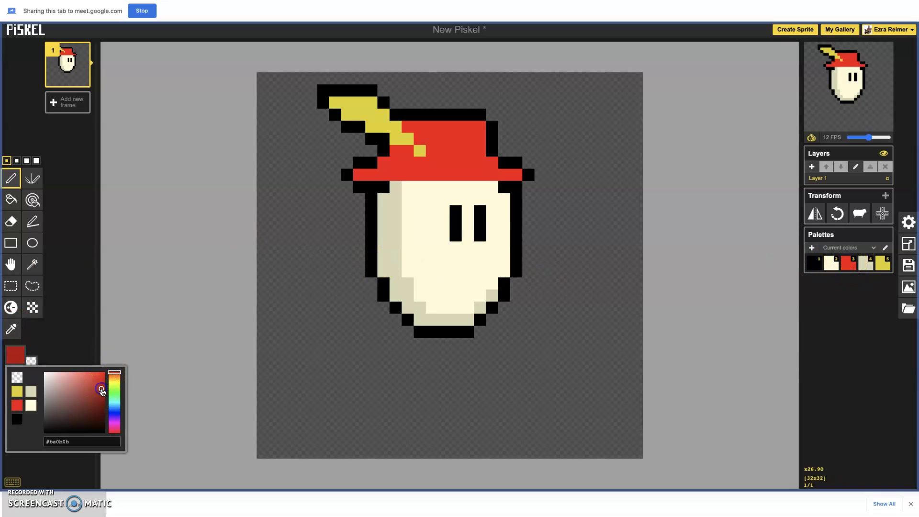
{"action": "left_click", "coordinate": [406, 151]}
{"action": "mouse_move", "coordinate": [385, 168]}
{"action": "left_mouse_down"}
{"action": "mouse_move", "coordinate": [406, 162]}
{"action": "mouse_move", "coordinate": [390, 160]}
{"action": "mouse_move", "coordinate": [442, 167]}
{"action": "left_mouse_up"}
{"action": "left_click", "coordinate": [407, 127]}
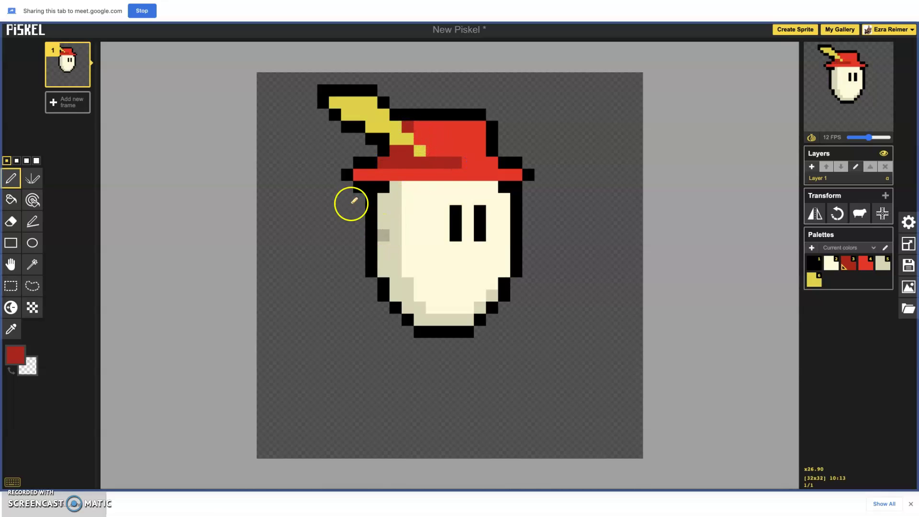
{"action": "left_click", "coordinate": [359, 175]}
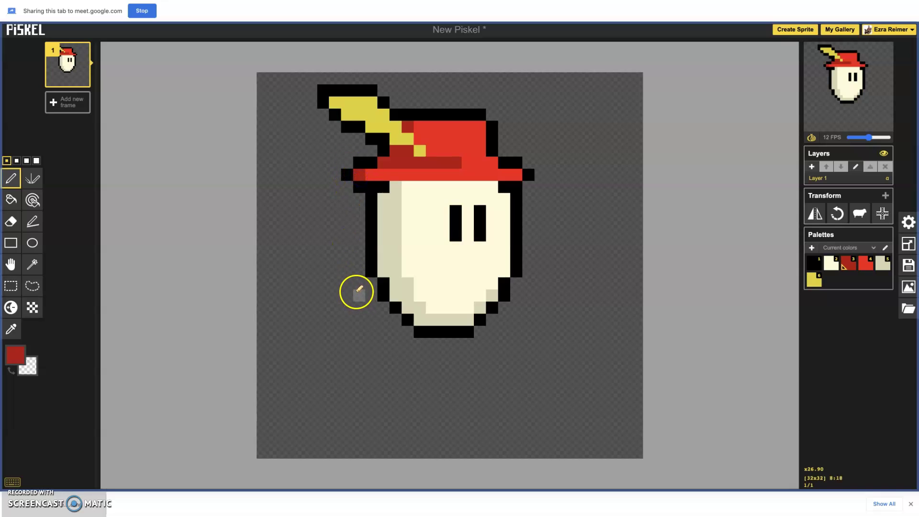
{"action": "left_click", "coordinate": [371, 176]}
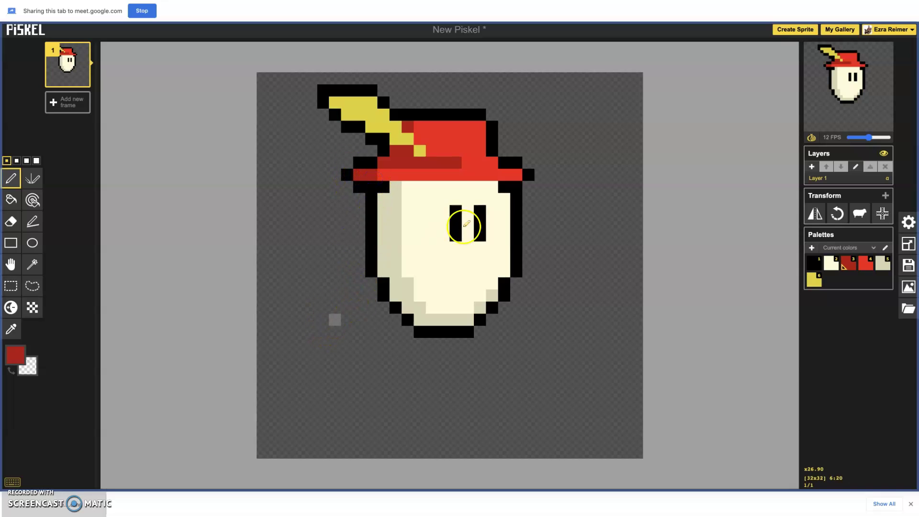
{"action": "left_click", "coordinate": [463, 161]}
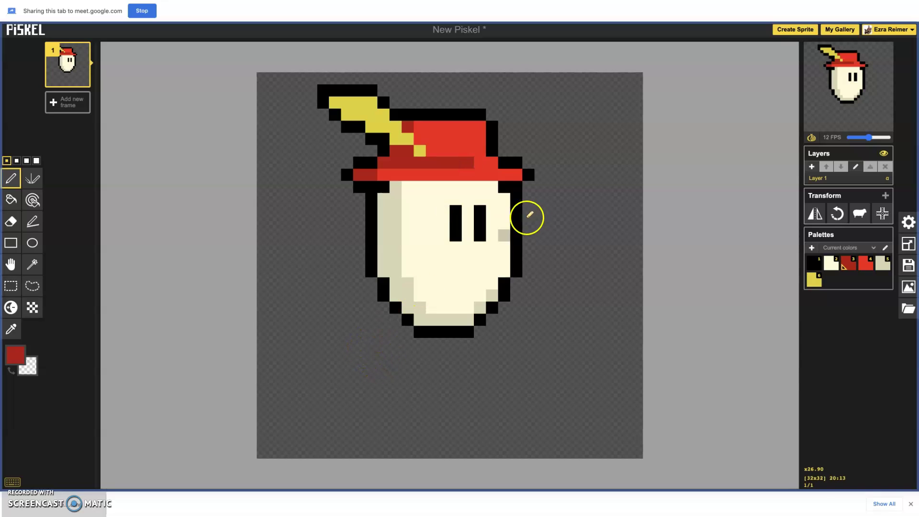
{"action": "left_click", "coordinate": [493, 162]}
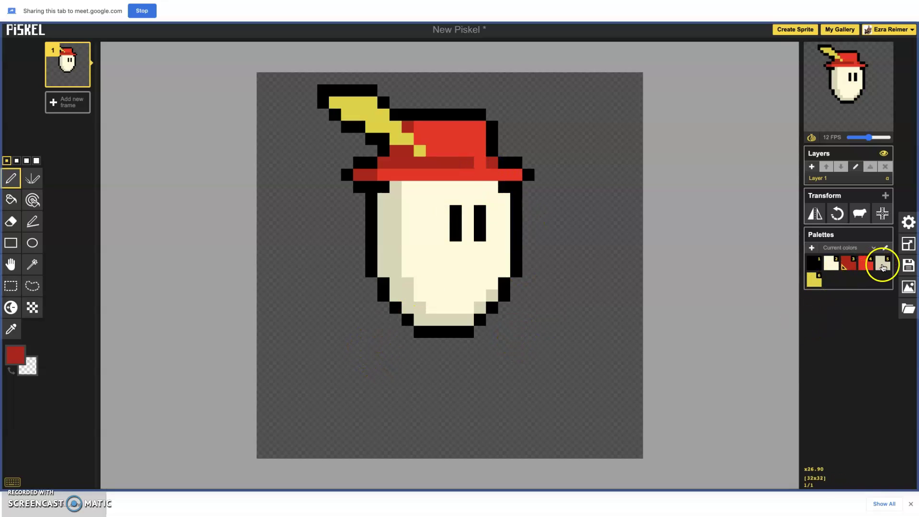
- Shade the face row beneath the hat in beige and erase the test antler strokes
{"action": "left_click", "coordinate": [883, 266]}
{"action": "left_click", "coordinate": [489, 186]}
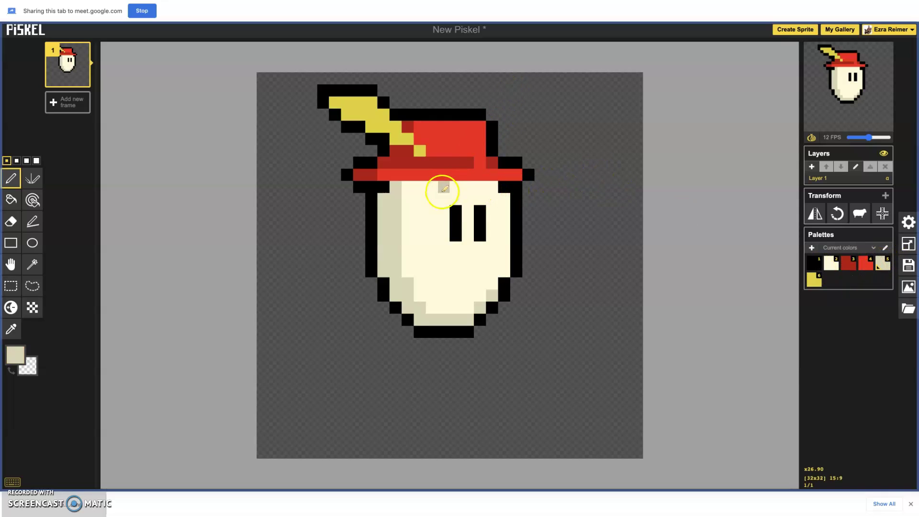
{"action": "mouse_move", "coordinate": [557, 78]}
{"action": "left_mouse_down"}
{"action": "mouse_move", "coordinate": [528, 115]}
{"action": "mouse_move", "coordinate": [529, 103]}
{"action": "mouse_move", "coordinate": [515, 115]}
{"action": "mouse_move", "coordinate": [514, 129]}
{"action": "mouse_move", "coordinate": [558, 116]}
{"action": "left_mouse_up"}
{"action": "left_click", "coordinate": [566, 115]}
{"action": "left_click", "coordinate": [563, 78]}
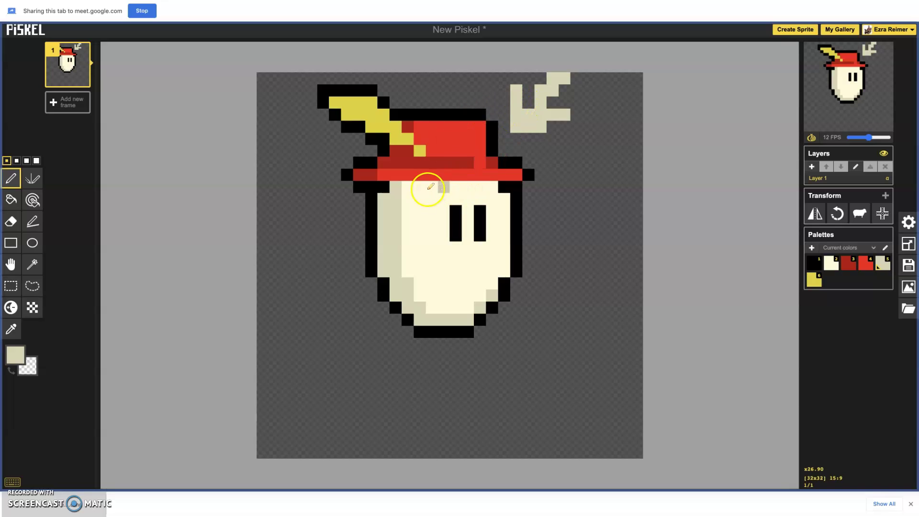
{"action": "left_click_drag", "start_coordinate": [425, 185], "coordinate": [482, 182]}
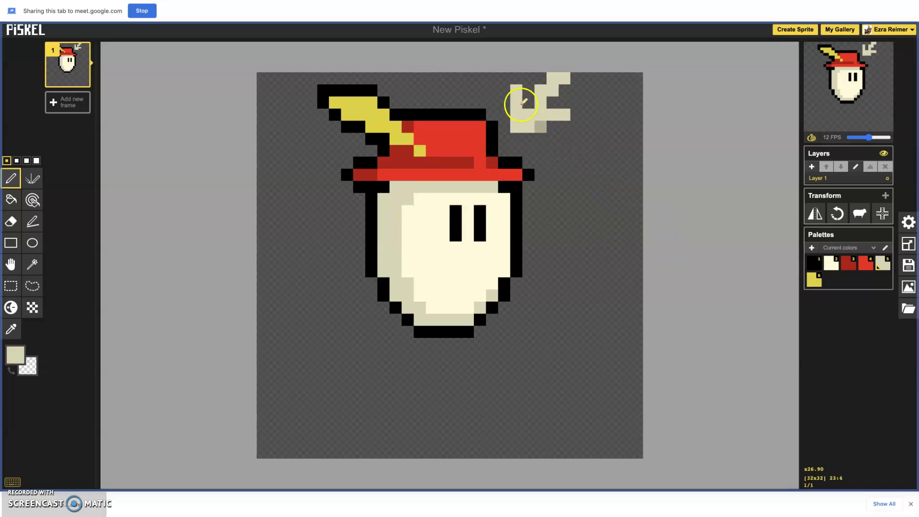
{"action": "mouse_move", "coordinate": [517, 91]}
{"action": "left_mouse_down"}
{"action": "mouse_move", "coordinate": [535, 124]}
{"action": "mouse_move", "coordinate": [558, 88]}
{"action": "mouse_move", "coordinate": [554, 78]}
{"action": "mouse_move", "coordinate": [538, 123]}
{"action": "left_mouse_up"}
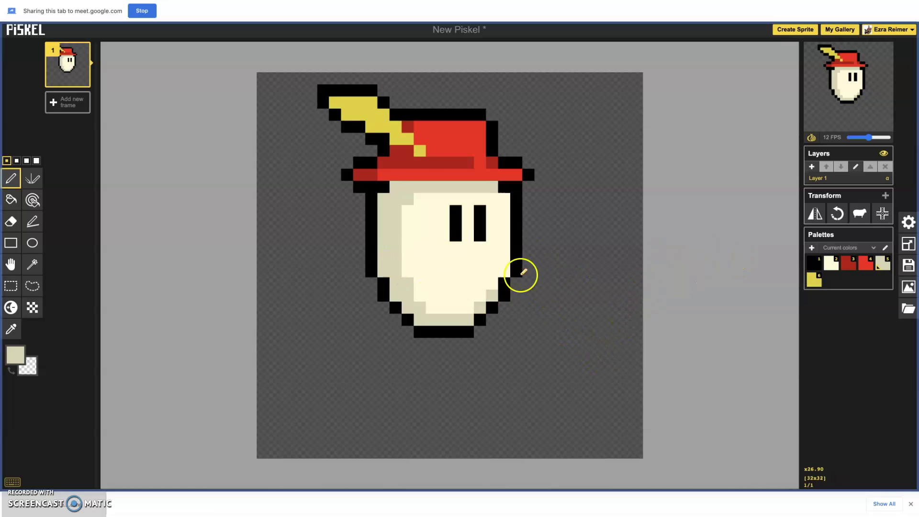
- Rename Layer 1 in the Layers panel to 'Humpty Body'
{"action": "double_click", "coordinate": [818, 178]}
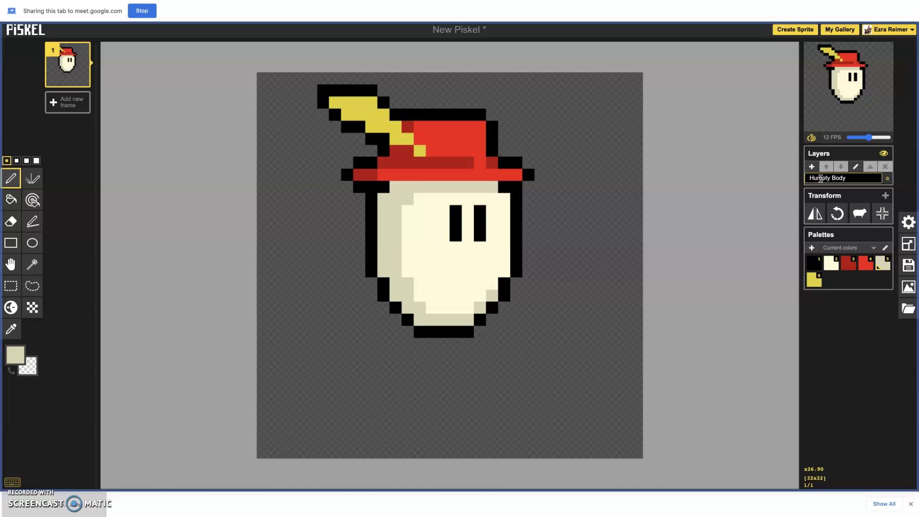
{"action": "key", "text": "Return"}
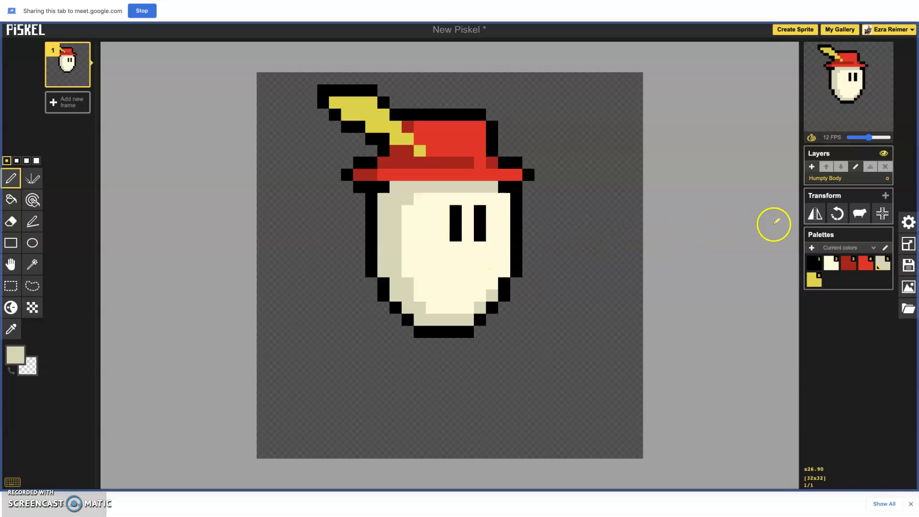
- Add a new layer above Humpty Body and name it 'Front Leg'
{"action": "left_click", "coordinate": [812, 168]}
{"action": "double_click", "coordinate": [822, 178]}
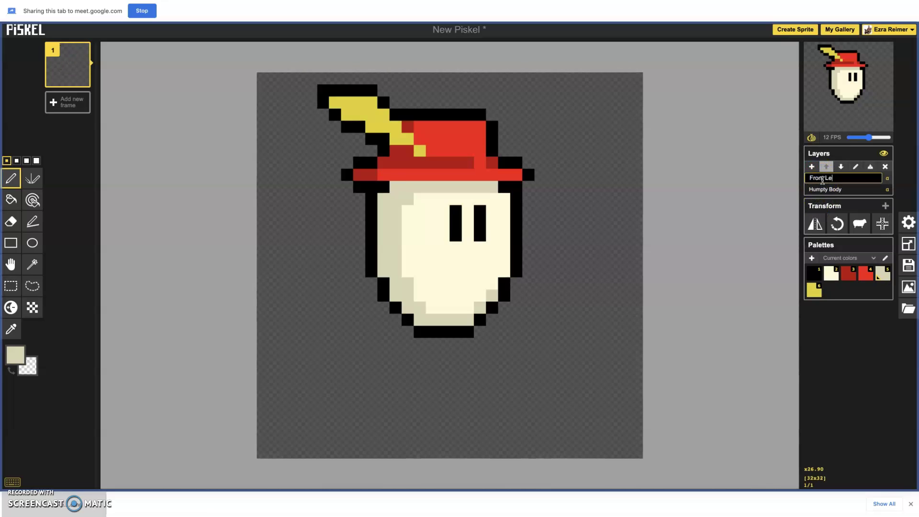
{"action": "key", "text": "Return"}
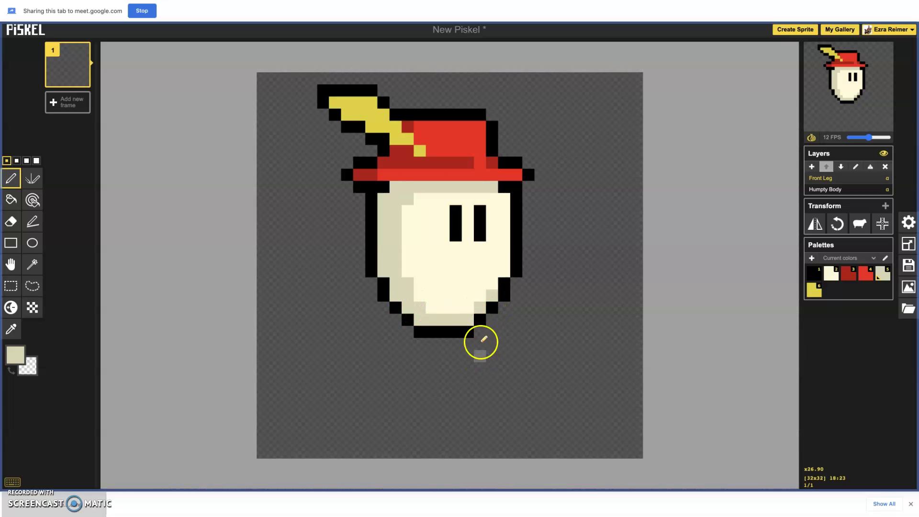
- On the Humpty Body layer, paint bright red pixels at the face's lower-left and lower-right corners
{"action": "left_click", "coordinate": [865, 277]}
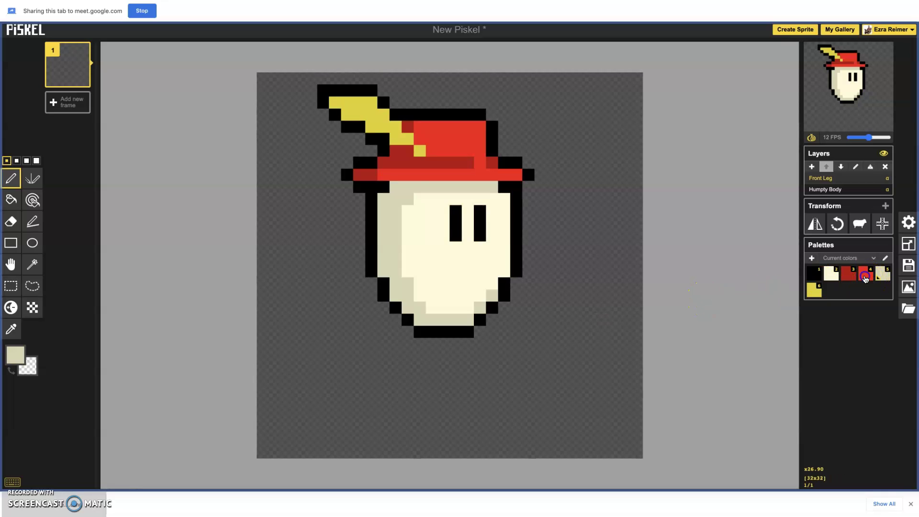
{"action": "left_click", "coordinate": [824, 190]}
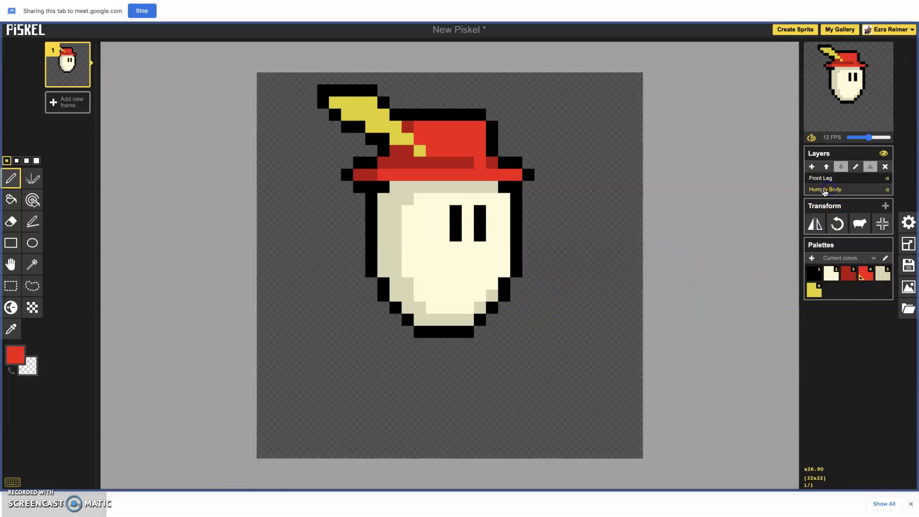
{"action": "left_click", "coordinate": [420, 308]}
{"action": "left_click", "coordinate": [483, 306]}
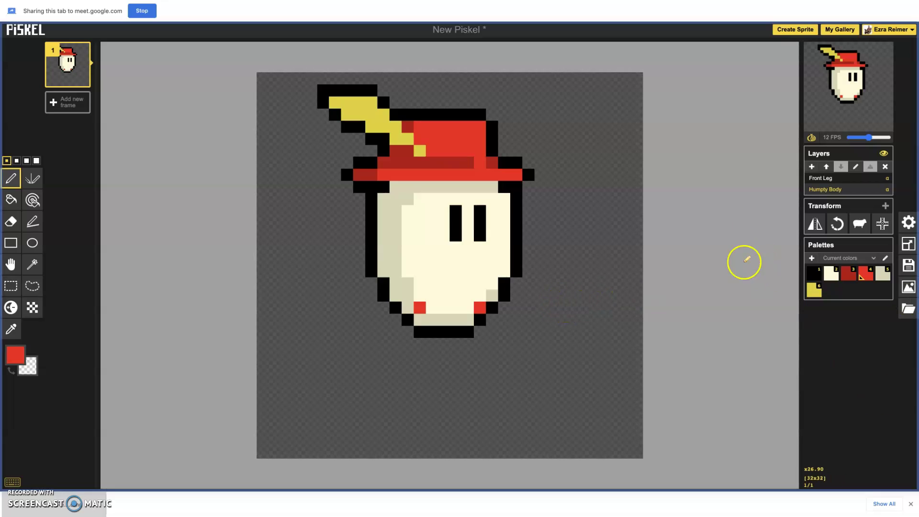
- Switch to the Front Leg layer and pick the Pen tool and its brush size
{"action": "left_click", "coordinate": [824, 178]}
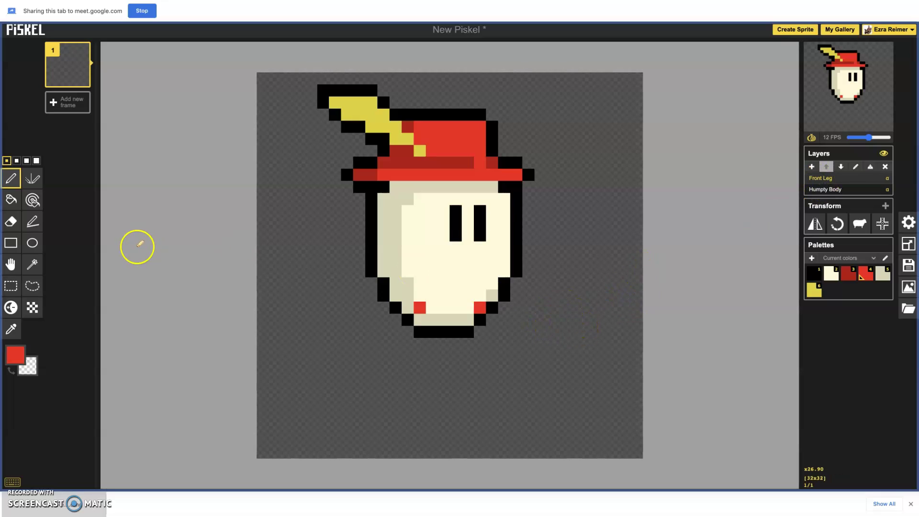
{"action": "left_click", "coordinate": [32, 221]}
{"action": "left_click", "coordinate": [7, 162]}
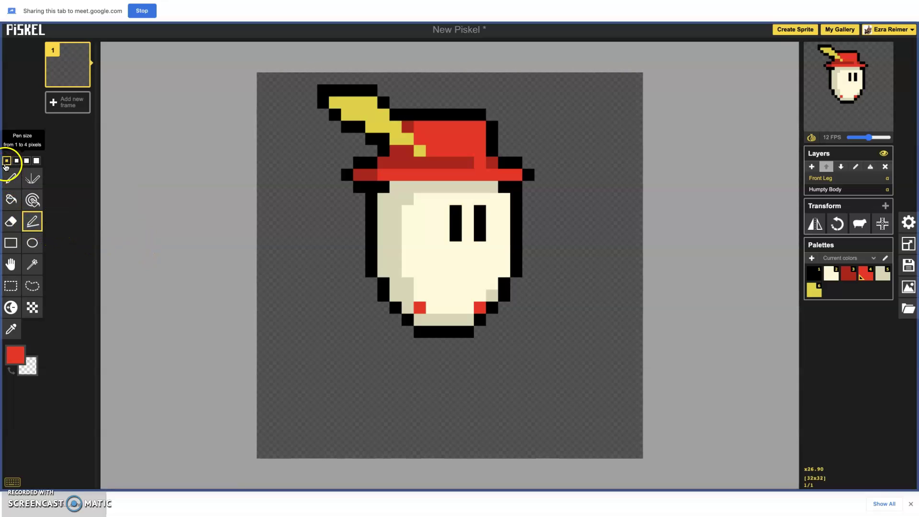
{"action": "left_click", "coordinate": [16, 161]}
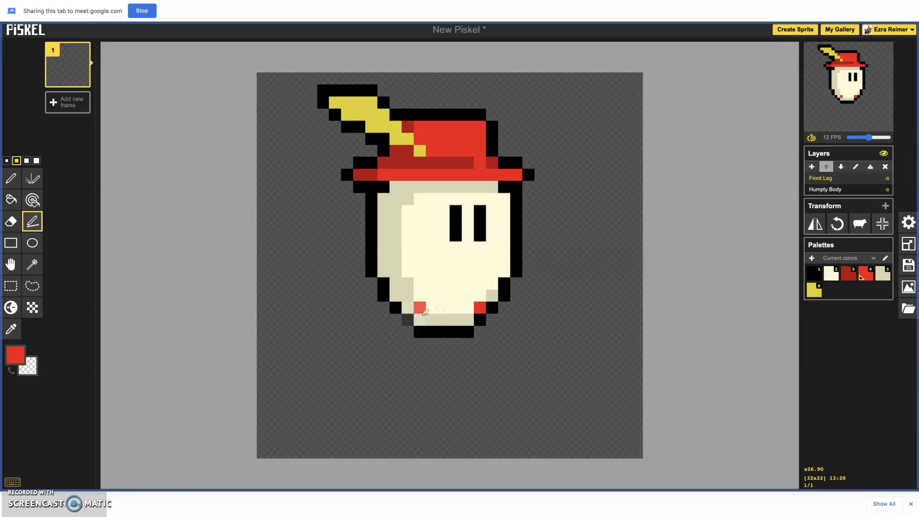
{"action": "left_click", "coordinate": [11, 178]}
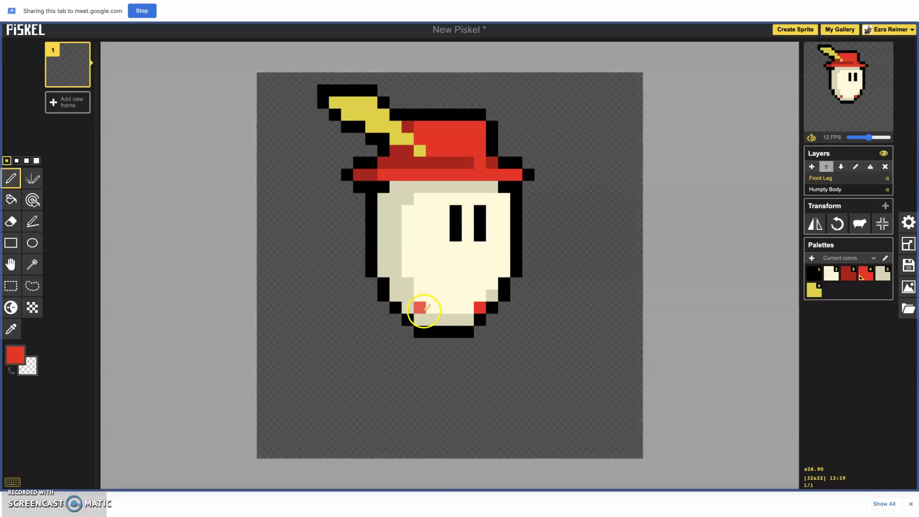
- Try a leg stroke, undo it, and make dark red the drawing colour
{"action": "left_click_drag", "start_coordinate": [421, 311], "coordinate": [463, 435]}
{"action": "key", "text": "ctrl+z"}
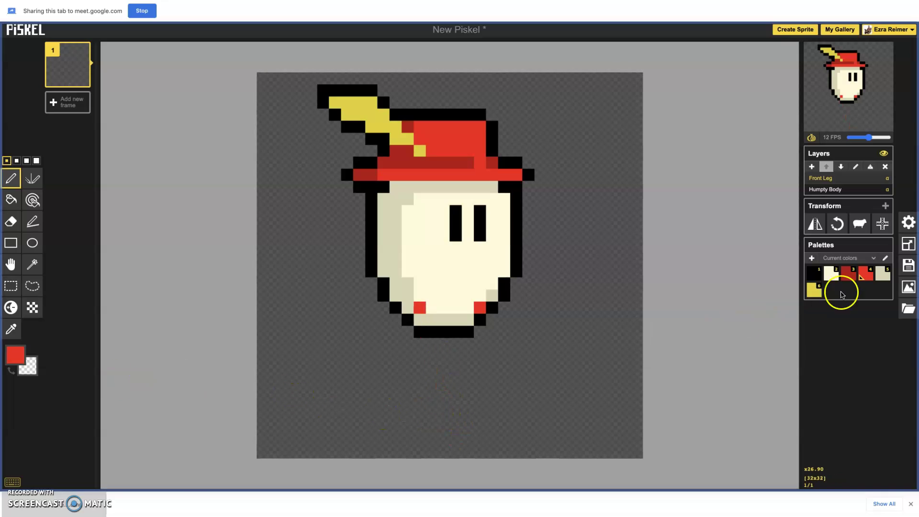
{"action": "left_click", "coordinate": [831, 275]}
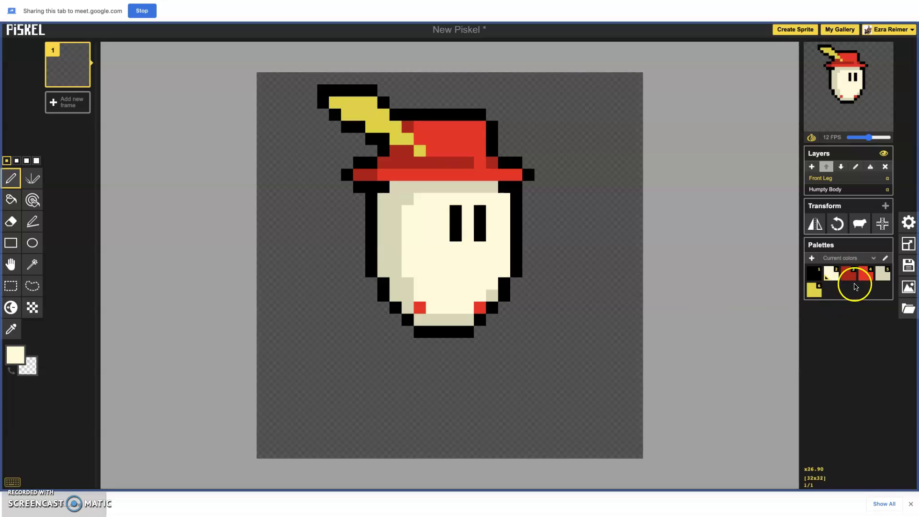
{"action": "left_click", "coordinate": [851, 274]}
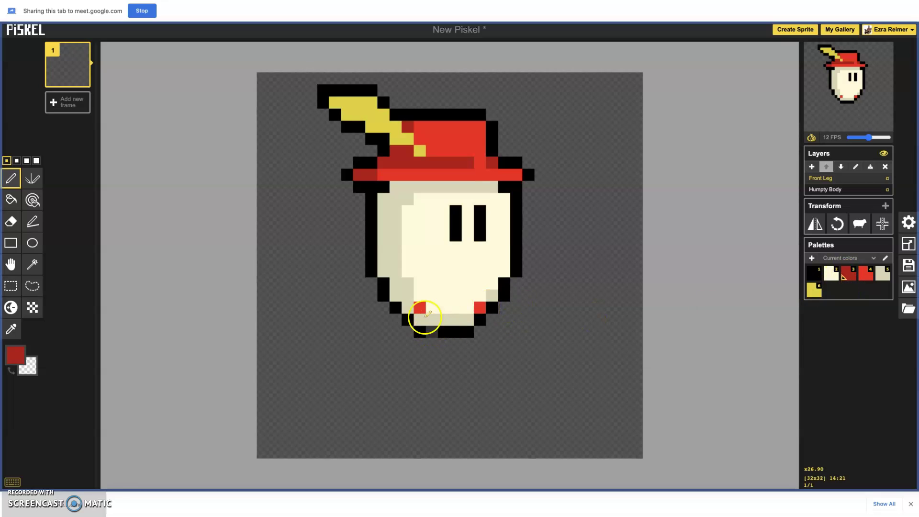
- Stroke a stair-stepped dark red leg diagonally from the body's lower-left toward the canvas bottom
{"action": "left_click_drag", "start_coordinate": [422, 308], "coordinate": [432, 358]}
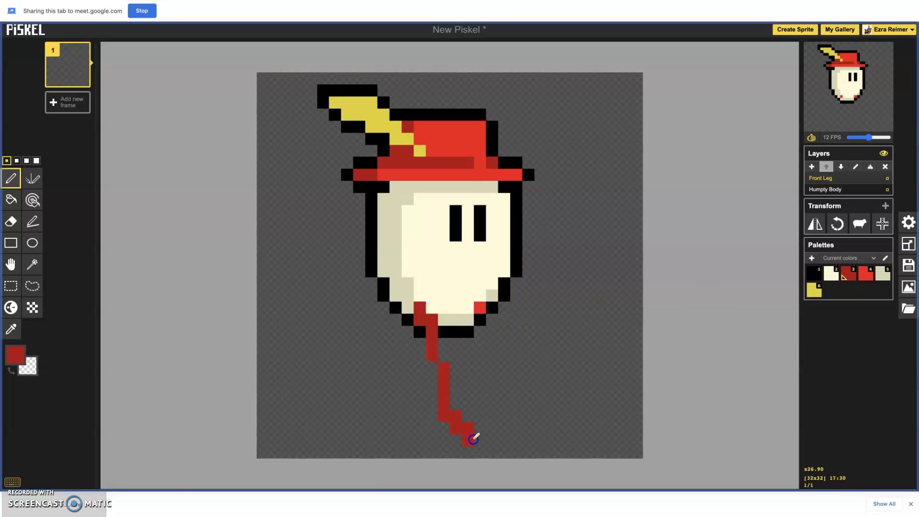
{"action": "key", "text": "ctrl+z"}
{"action": "left_click", "coordinate": [32, 221]}
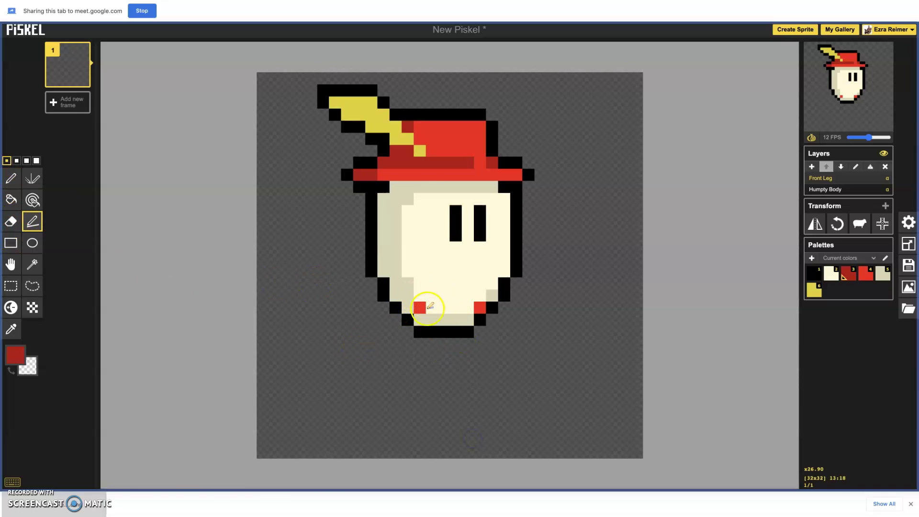
{"action": "mouse_move", "coordinate": [421, 308]}
{"action": "left_mouse_down"}
{"action": "mouse_move", "coordinate": [441, 400]}
{"action": "mouse_move", "coordinate": [517, 355]}
{"action": "mouse_move", "coordinate": [381, 263]}
{"action": "mouse_move", "coordinate": [378, 332]}
{"action": "left_mouse_up"}
{"action": "mouse_move", "coordinate": [382, 364]}
{"action": "left_mouse_down"}
{"action": "mouse_move", "coordinate": [506, 404]}
{"action": "mouse_move", "coordinate": [426, 237]}
{"action": "mouse_move", "coordinate": [365, 329]}
{"action": "mouse_move", "coordinate": [443, 399]}
{"action": "left_mouse_up"}
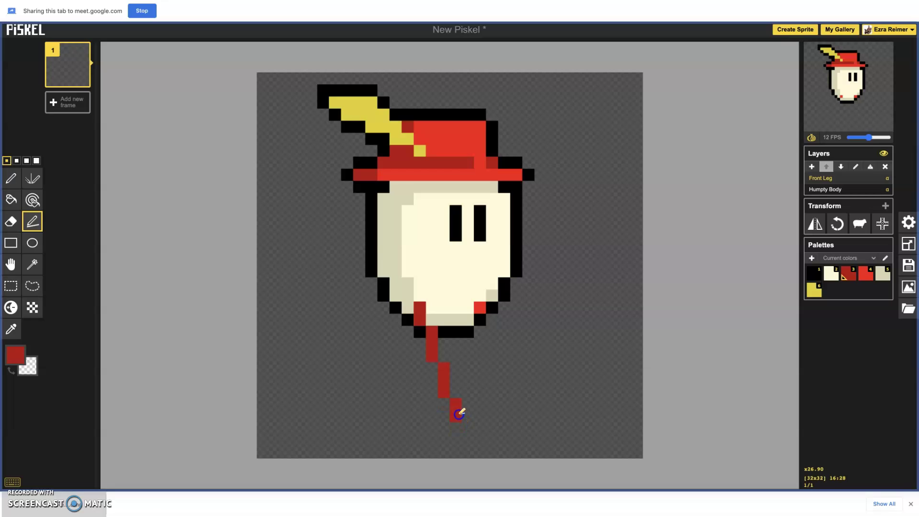
{"action": "mouse_move", "coordinate": [459, 419]}
{"action": "left_mouse_down"}
{"action": "mouse_move", "coordinate": [484, 432]}
{"action": "mouse_move", "coordinate": [506, 428]}
{"action": "left_mouse_up"}
{"action": "mouse_move", "coordinate": [508, 428]}
{"action": "left_mouse_down"}
{"action": "mouse_move", "coordinate": [515, 423]}
{"action": "mouse_move", "coordinate": [500, 428]}
{"action": "mouse_move", "coordinate": [524, 417]}
{"action": "mouse_move", "coordinate": [490, 427]}
{"action": "left_mouse_up"}
{"action": "left_click_drag", "start_coordinate": [479, 430], "coordinate": [538, 421]}
{"action": "mouse_move", "coordinate": [537, 423]}
{"action": "left_mouse_down"}
{"action": "mouse_move", "coordinate": [484, 423]}
{"action": "mouse_move", "coordinate": [484, 439]}
{"action": "left_mouse_up"}
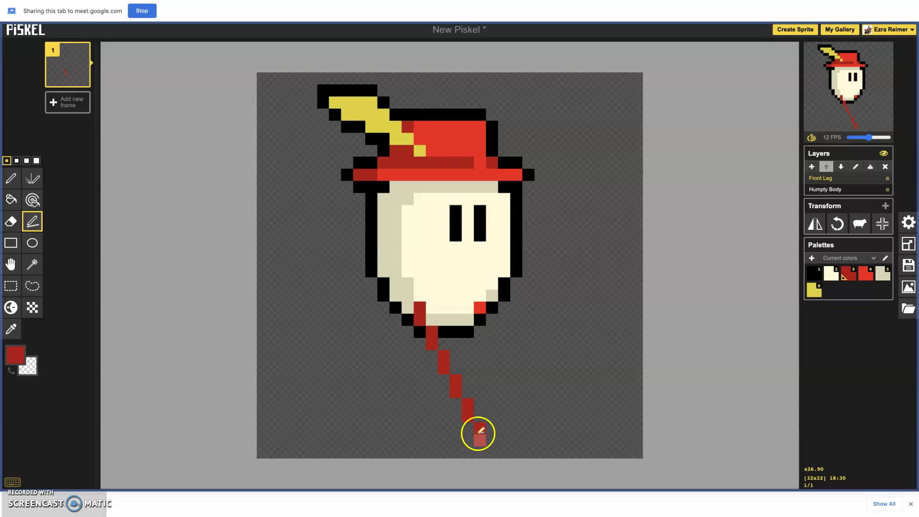
- Add dark red pixels at the leg's lower end forming a small foot angled right
{"action": "left_click_drag", "start_coordinate": [493, 427], "coordinate": [506, 416]}
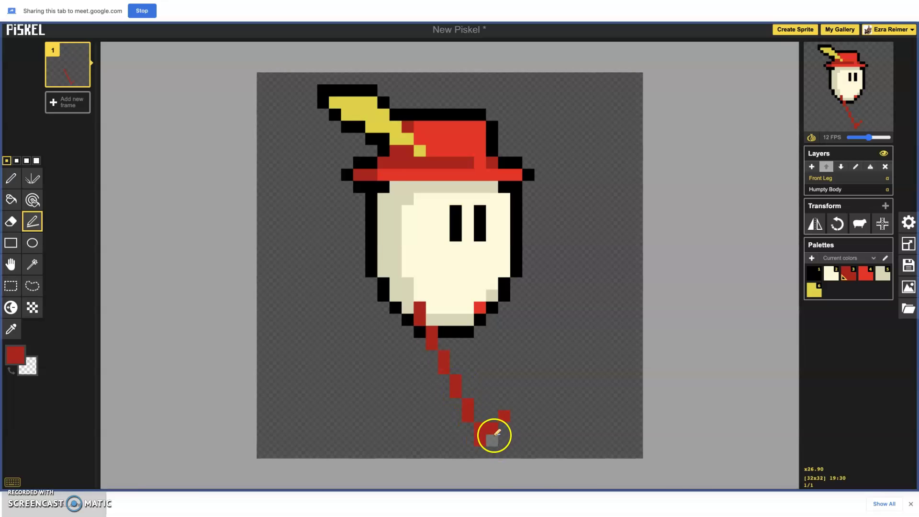
{"action": "left_click", "coordinate": [509, 422]}
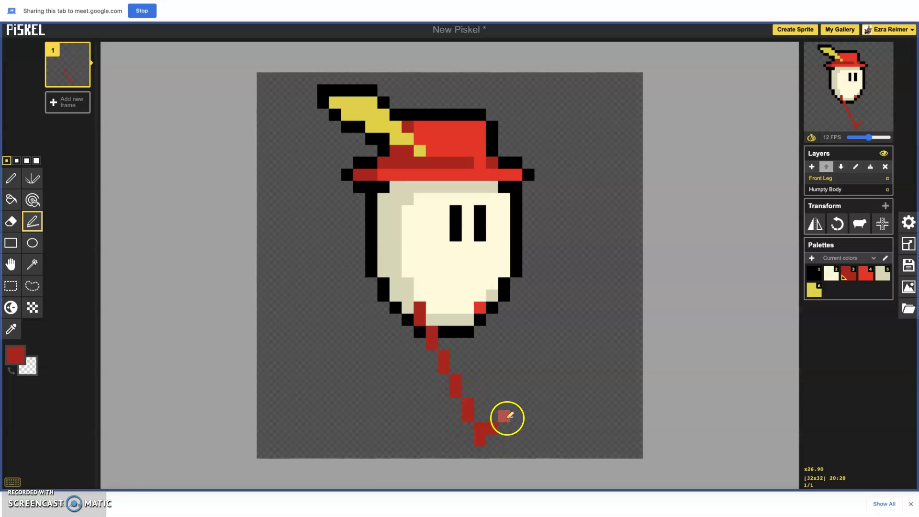
{"action": "left_click", "coordinate": [505, 416]}
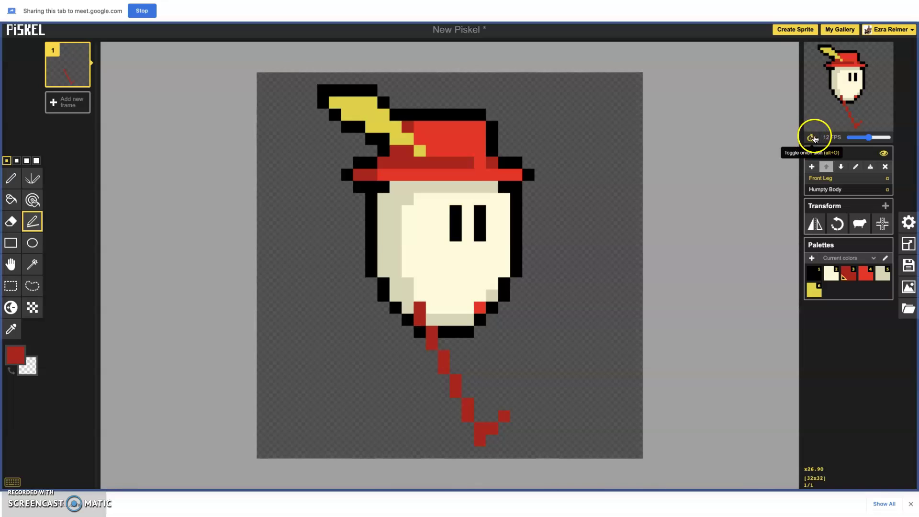
- Duplicate frame 1 into frame 2 and erase the copied leg, leaving a faint guide
{"action": "mouse_move", "coordinate": [62, 71]}
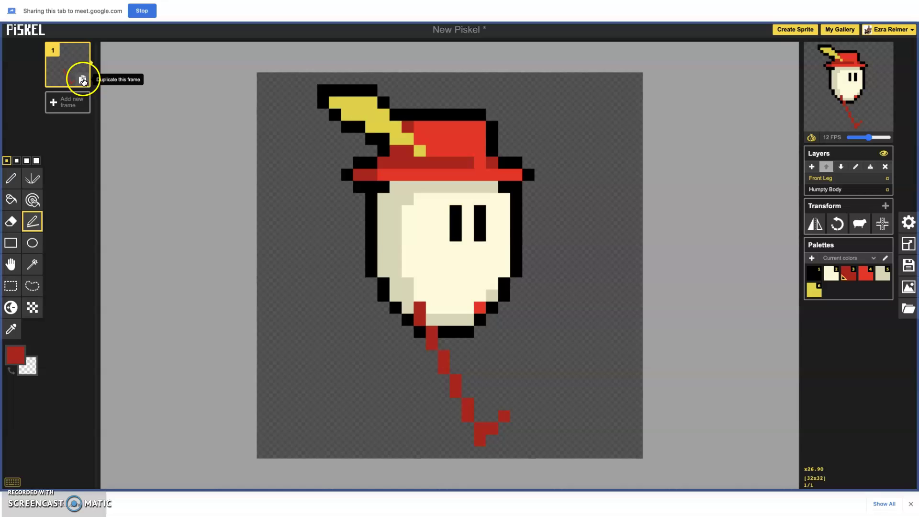
{"action": "left_click", "coordinate": [84, 80]}
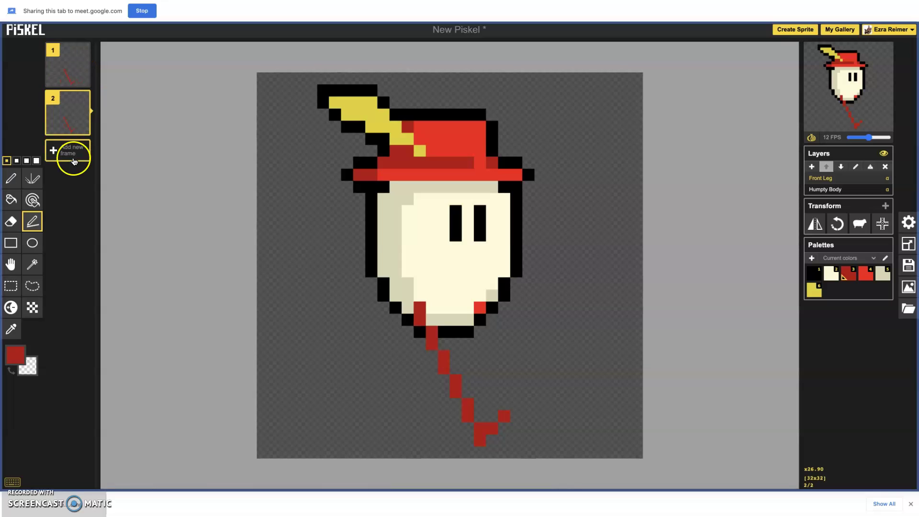
{"action": "left_click", "coordinate": [9, 222]}
{"action": "mouse_move", "coordinate": [423, 318]}
{"action": "left_mouse_down"}
{"action": "mouse_move", "coordinate": [441, 371]}
{"action": "mouse_move", "coordinate": [471, 411]}
{"action": "left_mouse_up"}
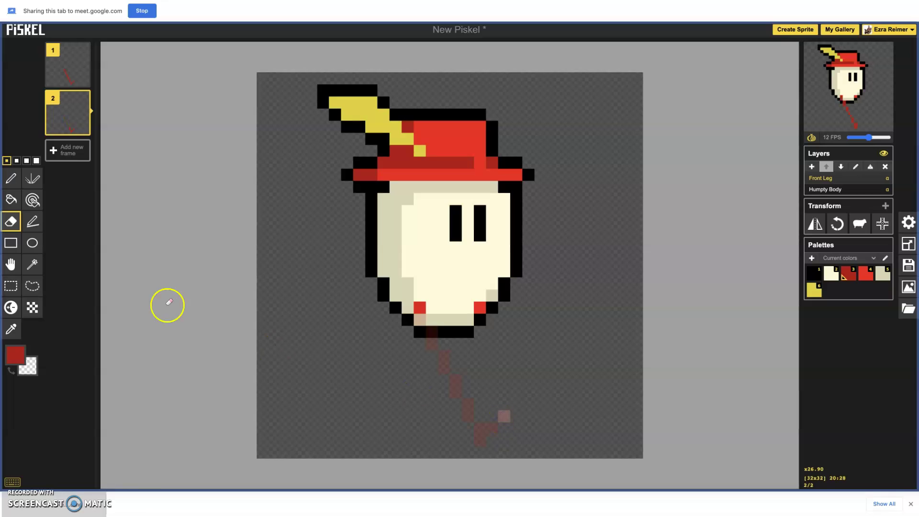
{"action": "left_click", "coordinate": [10, 179]}
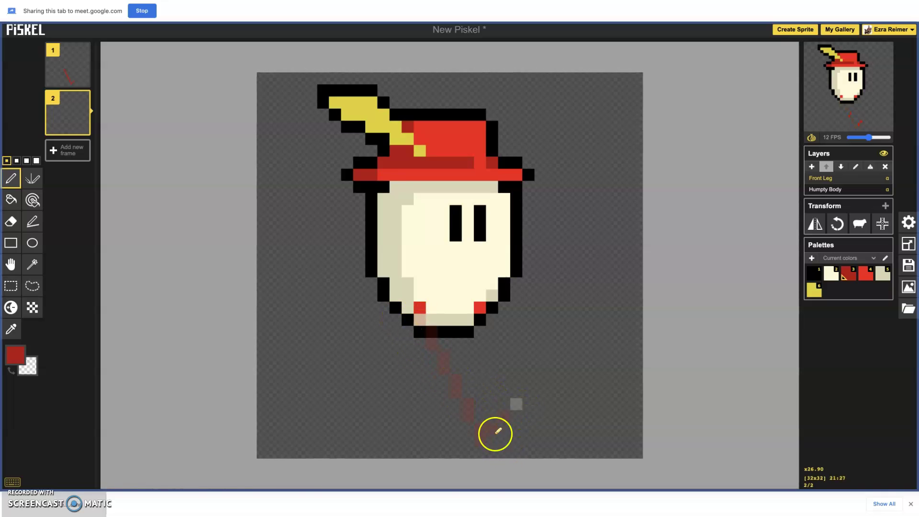
- In frame 2, paint a stepped dark red leg ending in an L-shaped right-pointing foot, erasing strays
{"action": "left_click", "coordinate": [420, 321]}
{"action": "left_click_drag", "start_coordinate": [434, 343], "coordinate": [441, 367]}
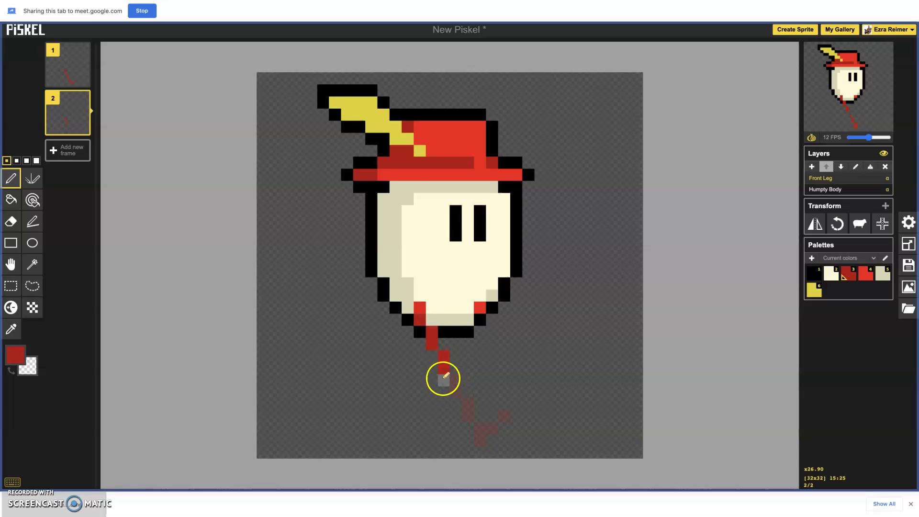
{"action": "right_click", "coordinate": [431, 331]}
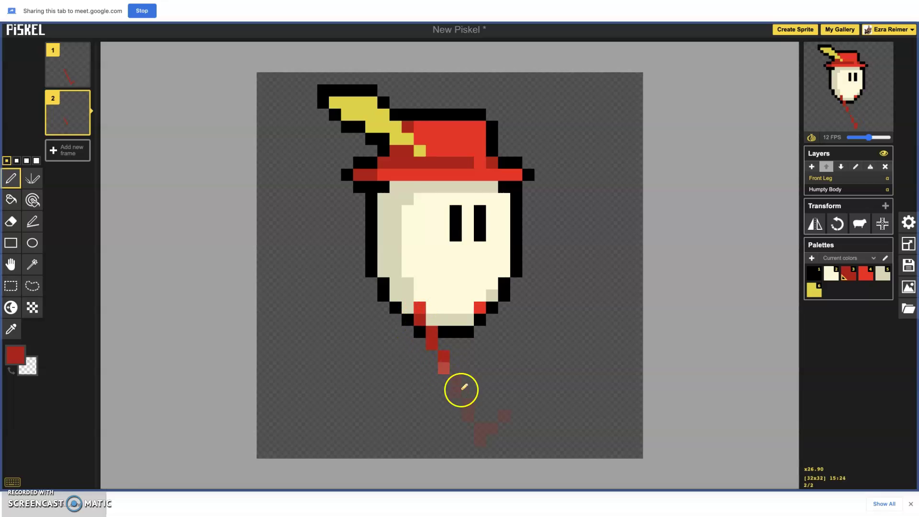
{"action": "left_click", "coordinate": [432, 333]}
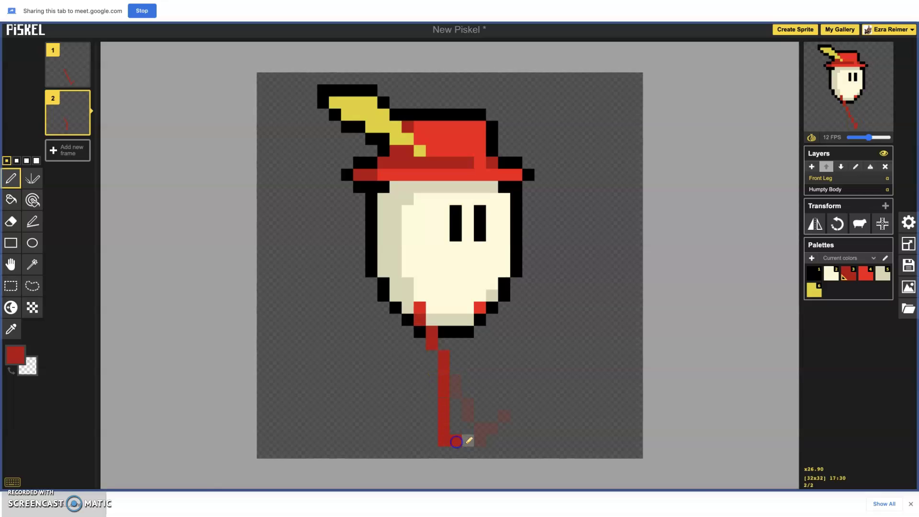
{"action": "left_click_drag", "start_coordinate": [456, 441], "coordinate": [471, 440]}
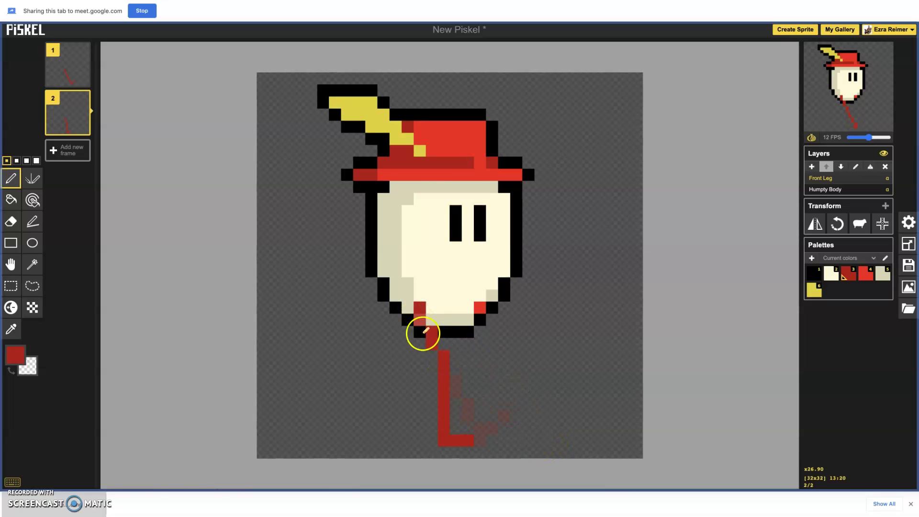
{"action": "left_click", "coordinate": [454, 379]}
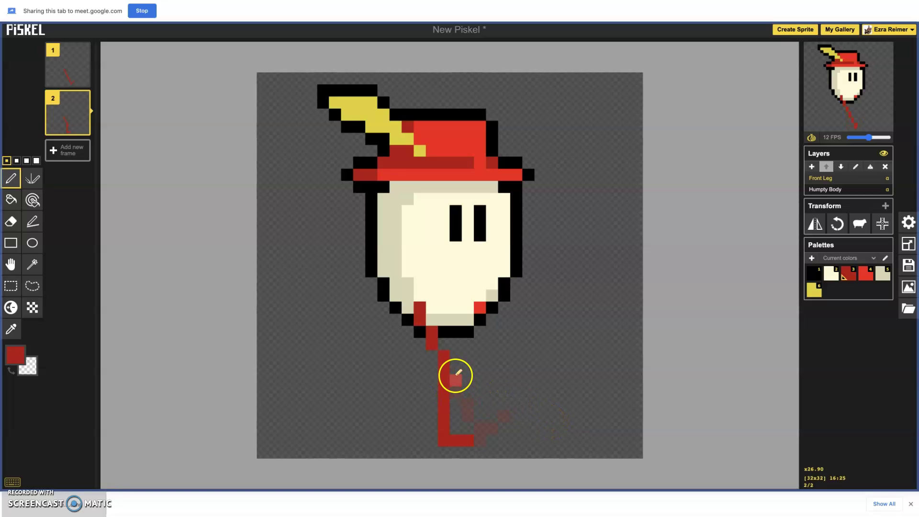
{"action": "right_click", "coordinate": [443, 382]}
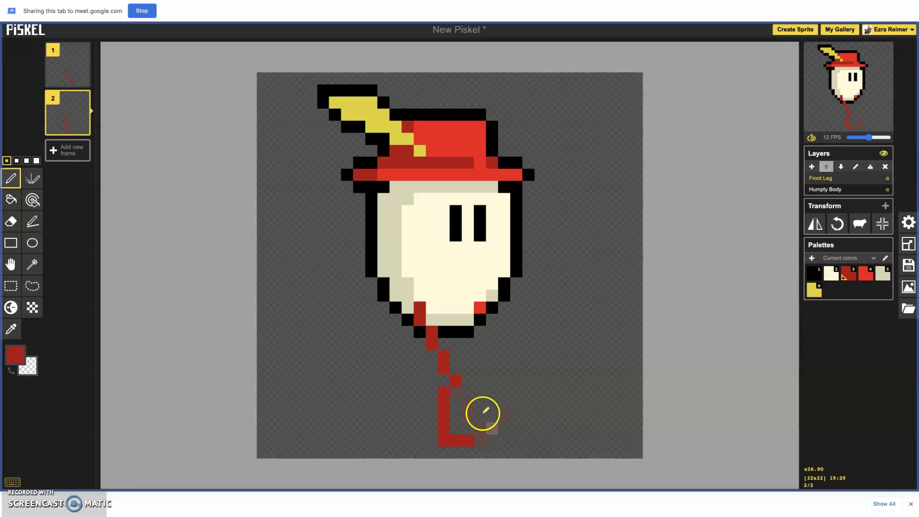
{"action": "left_click", "coordinate": [455, 383]}
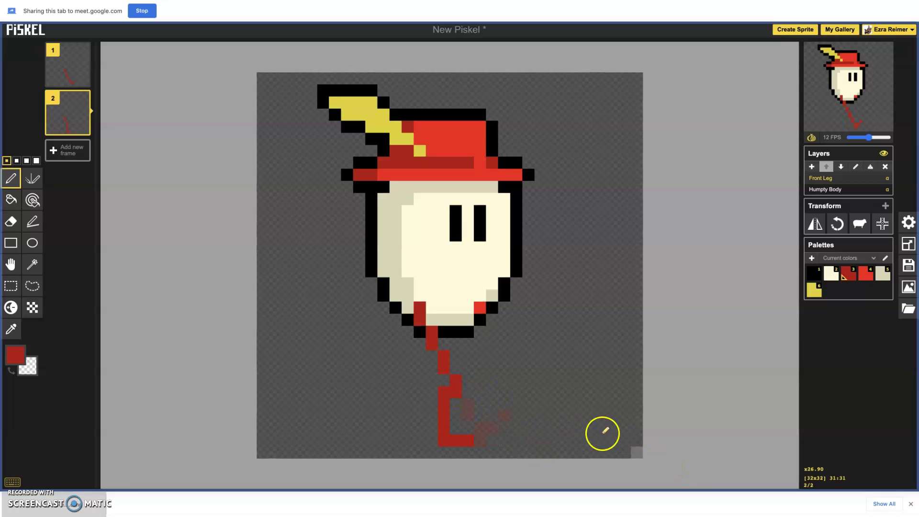
{"action": "right_click", "coordinate": [457, 393]}
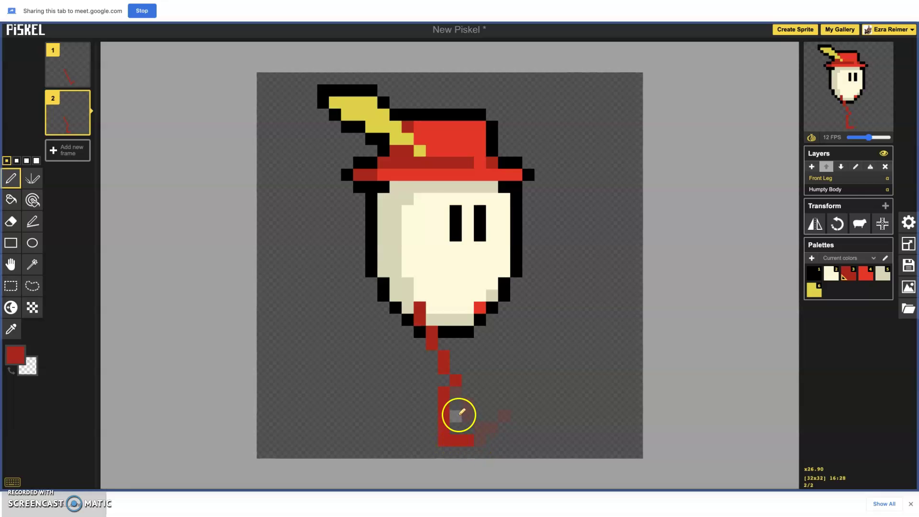
{"action": "left_click", "coordinate": [445, 441]}
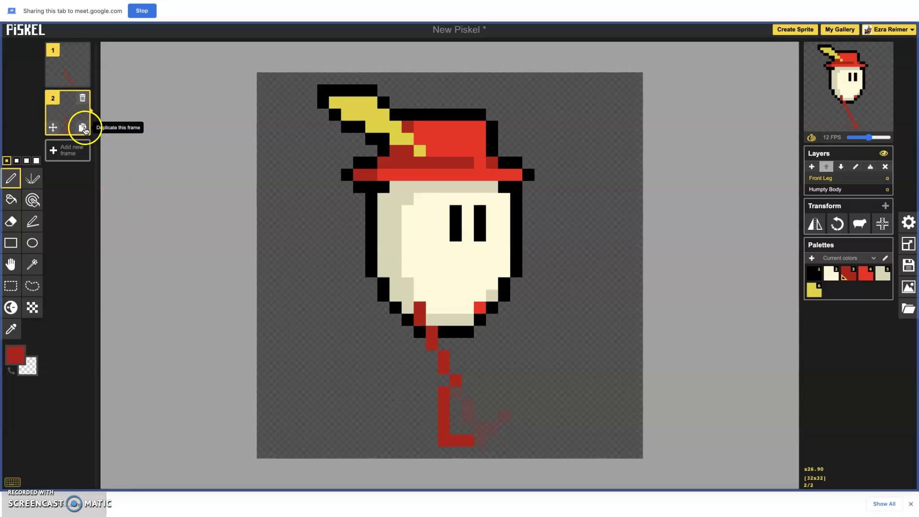
- Duplicate frame 2 into frame 3, erase its leg, and draw a straight leg to the canvas bottom
{"action": "left_click", "coordinate": [83, 128]}
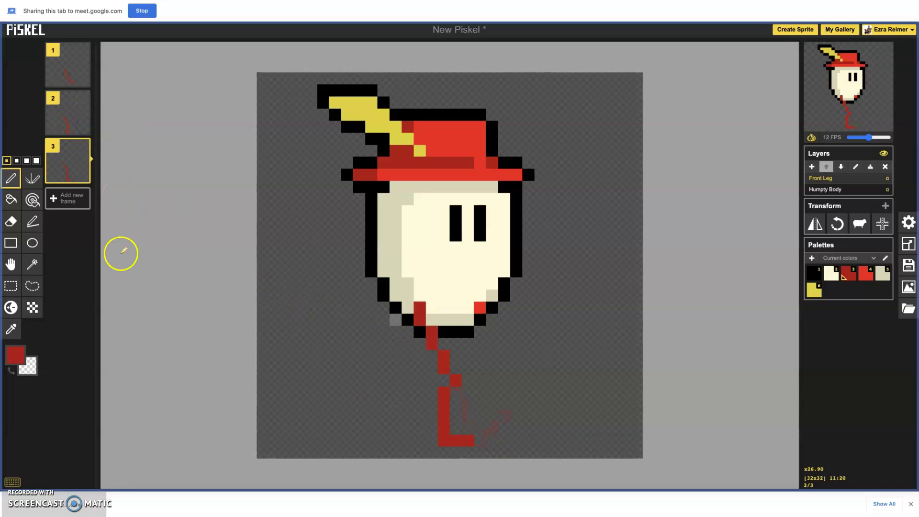
{"action": "left_click", "coordinate": [18, 223]}
{"action": "left_click_drag", "start_coordinate": [432, 326], "coordinate": [444, 354]}
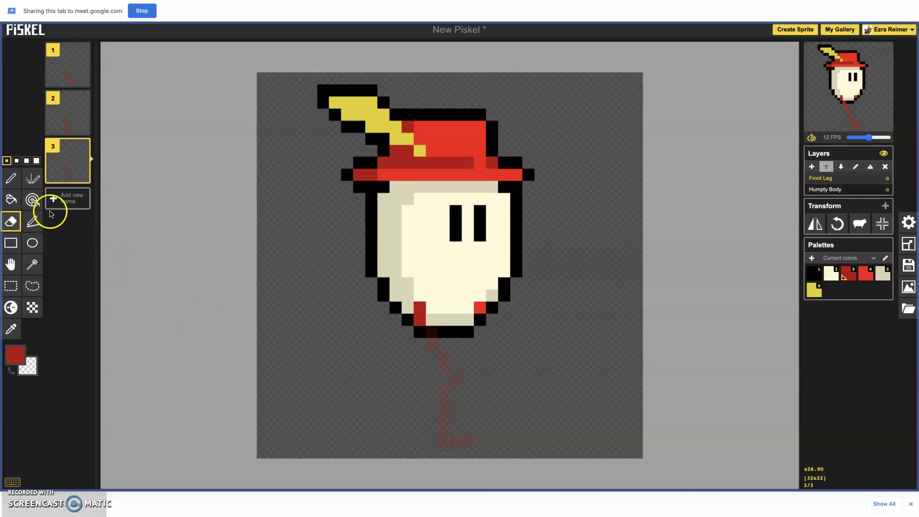
{"action": "left_click", "coordinate": [11, 179]}
{"action": "left_click", "coordinate": [36, 226]}
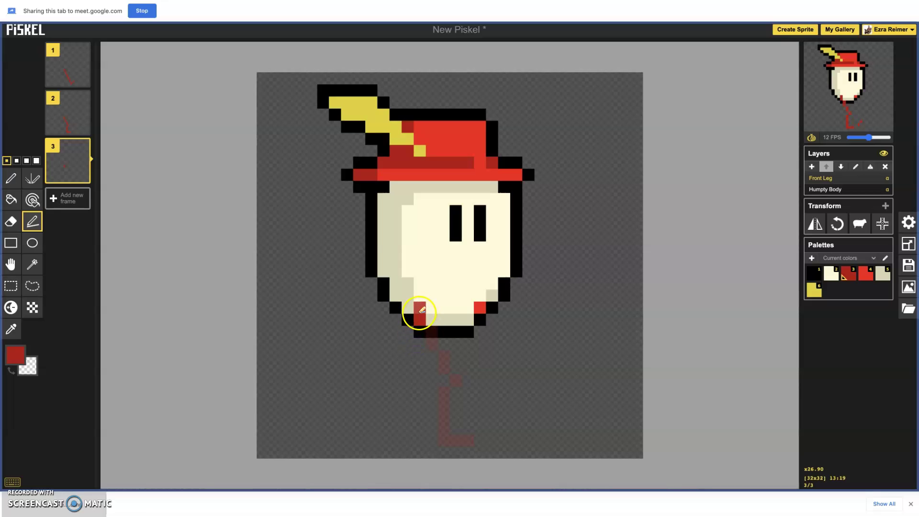
{"action": "left_click_drag", "start_coordinate": [421, 311], "coordinate": [420, 324]}
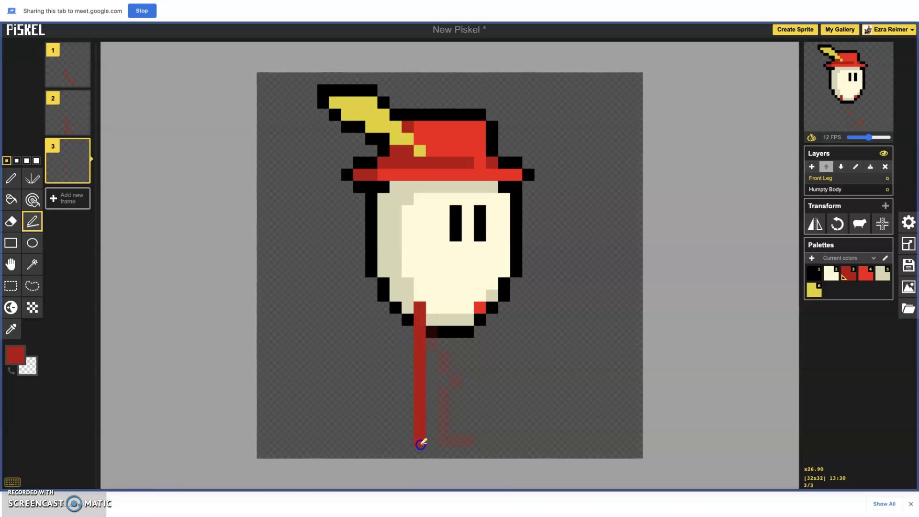
{"action": "left_click_drag", "start_coordinate": [424, 437], "coordinate": [425, 437]}
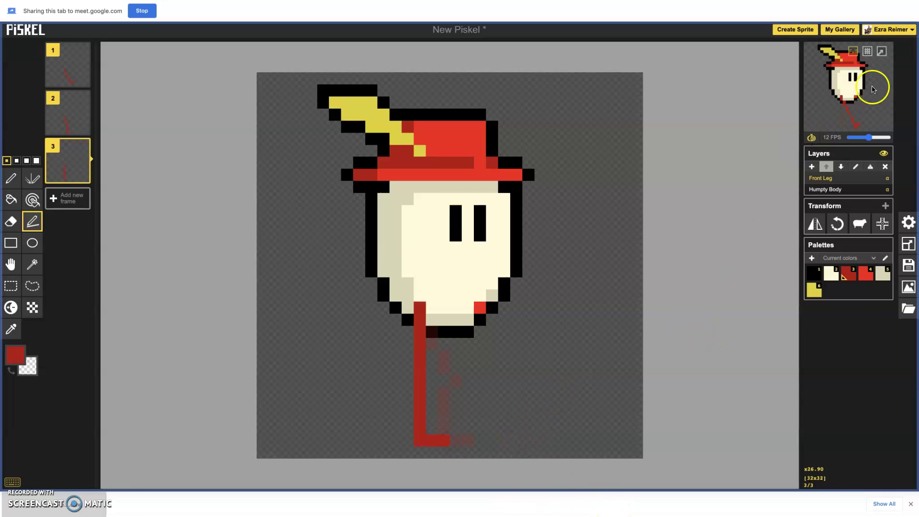
{"action": "mouse_move", "coordinate": [859, 94]}
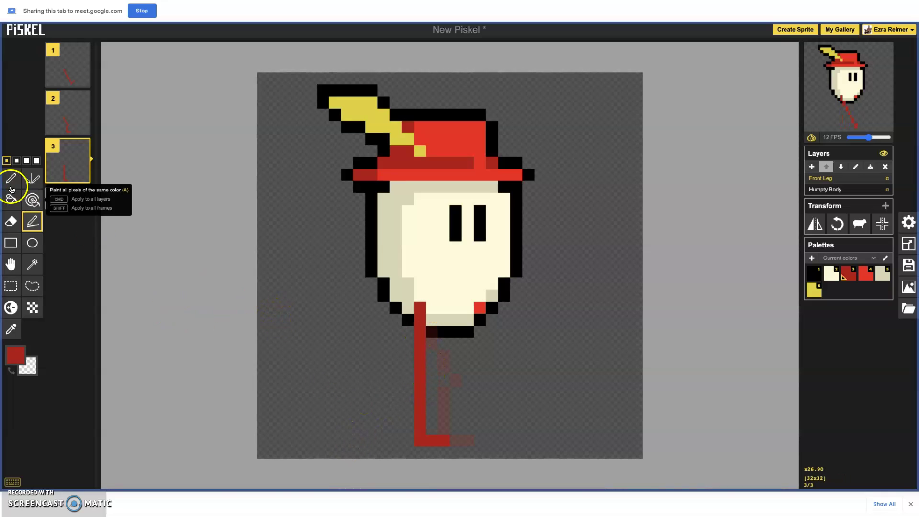
- Duplicate frame 3 into frame 4 and erase the copied leg and foot
{"action": "left_click", "coordinate": [82, 177]}
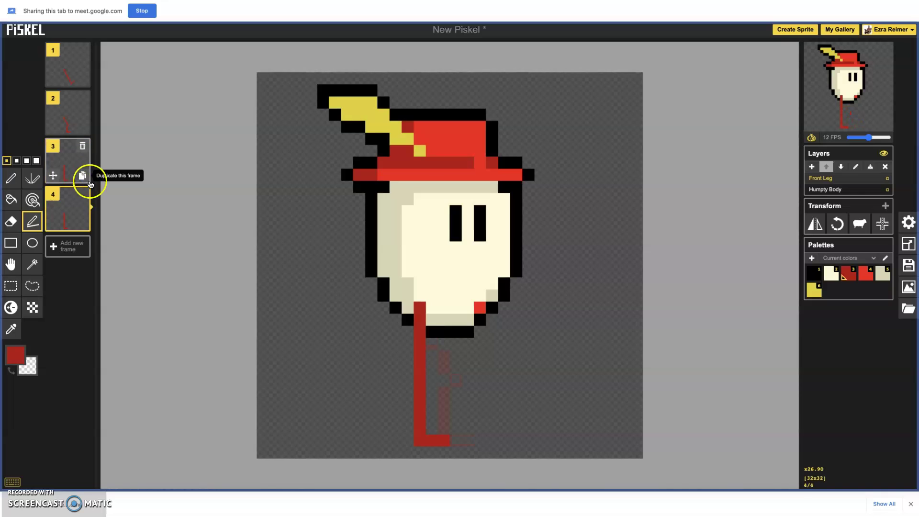
{"action": "left_click", "coordinate": [11, 221]}
{"action": "left_click_drag", "start_coordinate": [421, 331], "coordinate": [428, 429]}
{"action": "left_click", "coordinate": [421, 437]}
{"action": "left_click", "coordinate": [10, 178]}
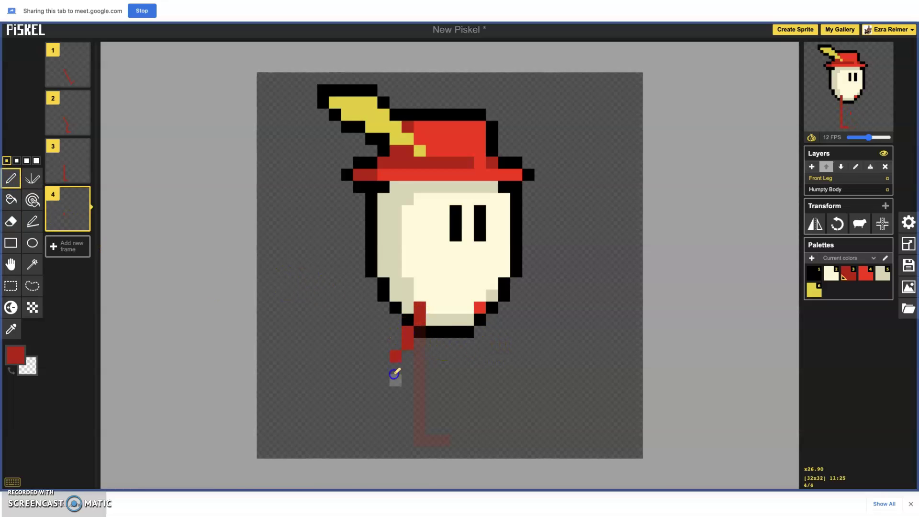
- Paint a dark red leg stepping diagonally down-left from the body to a small foot
{"action": "left_click", "coordinate": [384, 379]}
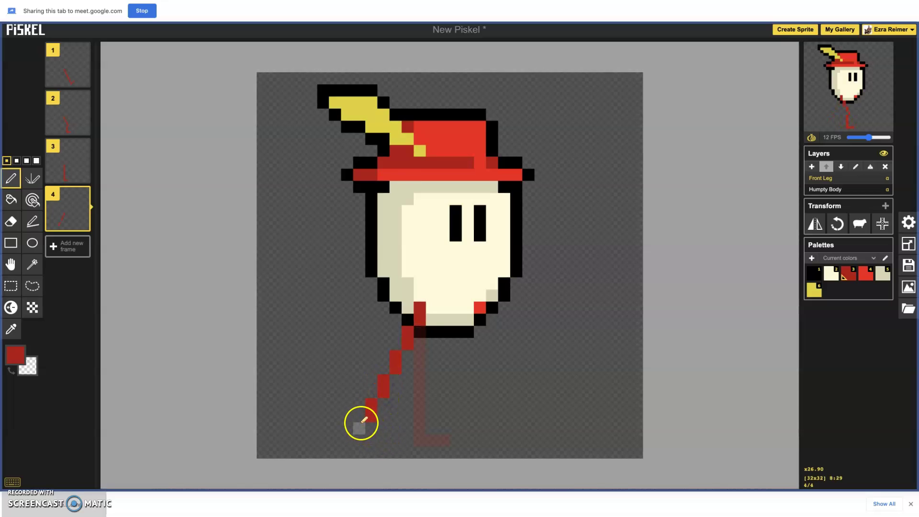
{"action": "left_click", "coordinate": [392, 441]}
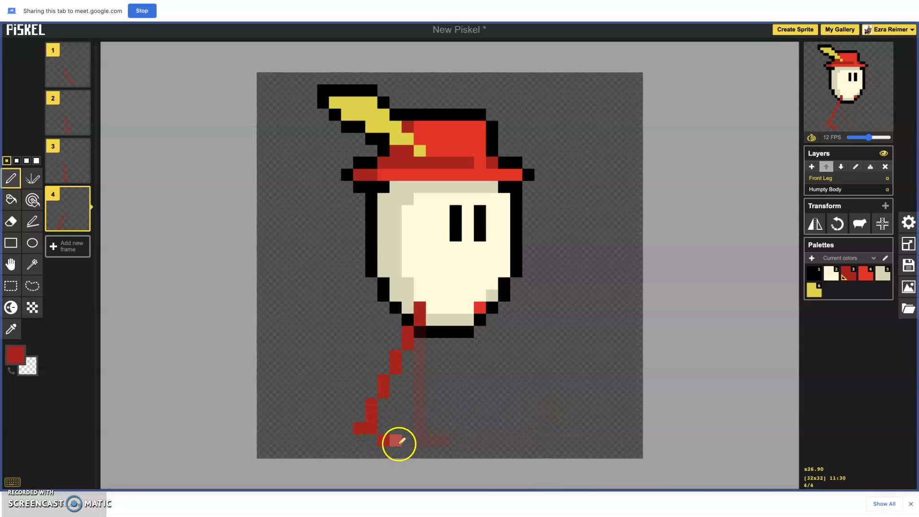
{"action": "left_click", "coordinate": [372, 439]}
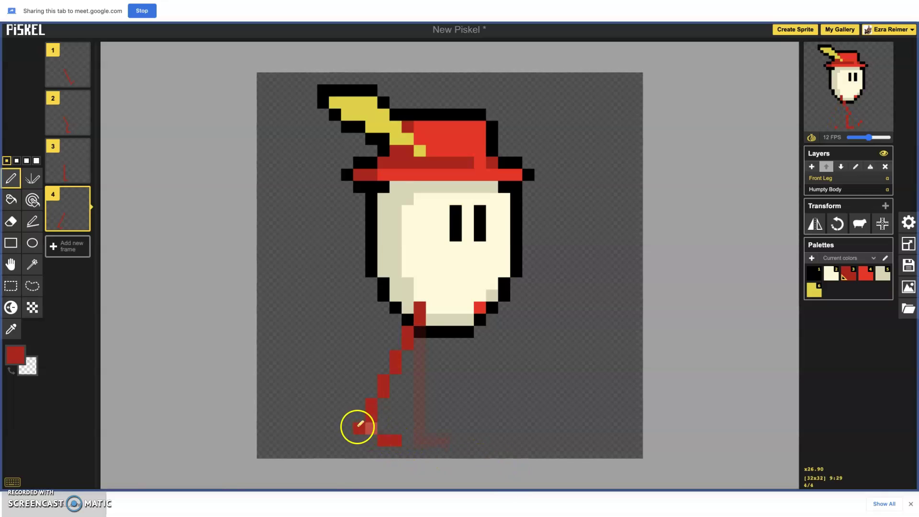
{"action": "left_click_drag", "start_coordinate": [364, 429], "coordinate": [353, 418]}
{"action": "left_click", "coordinate": [424, 308]}
{"action": "mouse_move", "coordinate": [420, 315]}
{"action": "left_mouse_down"}
{"action": "mouse_move", "coordinate": [389, 380]}
{"action": "mouse_move", "coordinate": [372, 390]}
{"action": "mouse_move", "coordinate": [386, 374]}
{"action": "left_mouse_up"}
{"action": "left_click", "coordinate": [396, 369]}
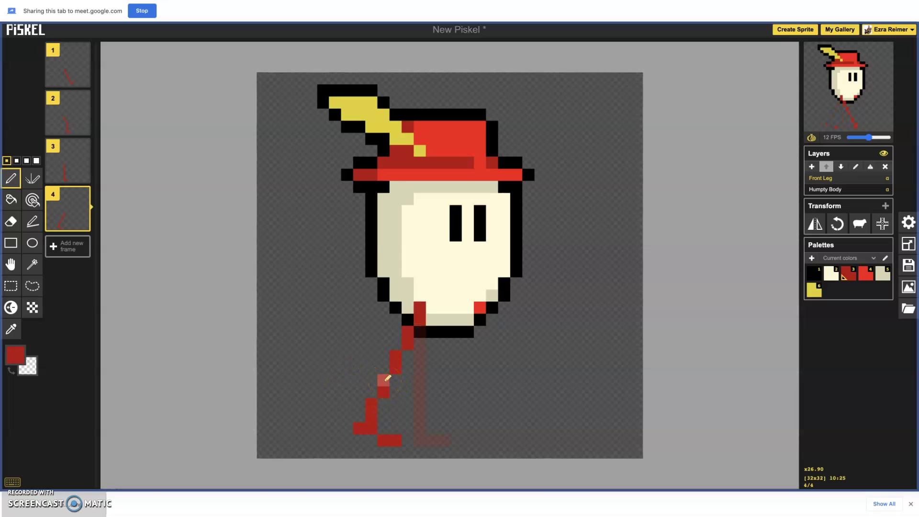
{"action": "left_click", "coordinate": [383, 379]}
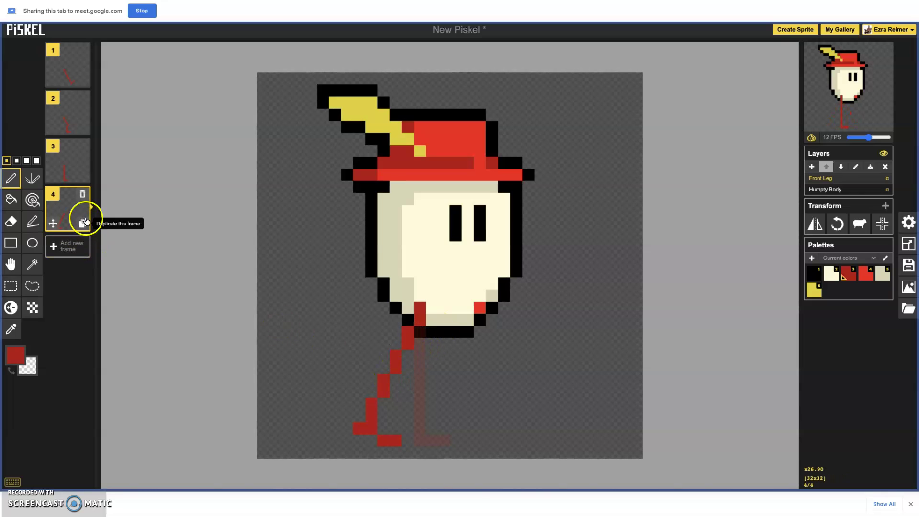
- Duplicate frame 4 into a new fifth frame
{"action": "left_click", "coordinate": [82, 225]}
{"action": "left_click", "coordinate": [10, 221]}
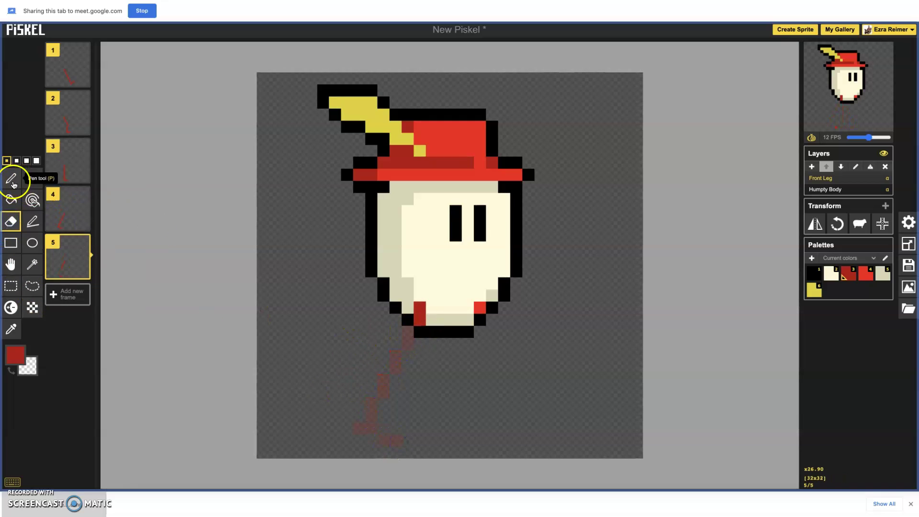
{"action": "left_click", "coordinate": [32, 221]}
- Draw frame 5's leg dropping from the body, bending left horizontally, then turning down
{"action": "left_click", "coordinate": [409, 330]}
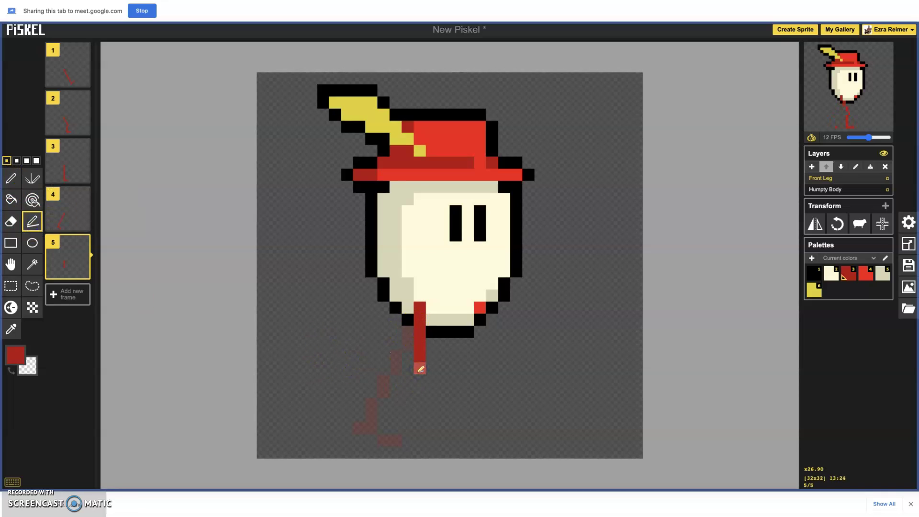
{"action": "left_click", "coordinate": [413, 371]}
{"action": "left_click", "coordinate": [371, 391]}
{"action": "left_click", "coordinate": [411, 369]}
{"action": "left_click_drag", "start_coordinate": [377, 367], "coordinate": [371, 369]}
{"action": "left_click", "coordinate": [375, 402]}
{"action": "left_click", "coordinate": [476, 453]}
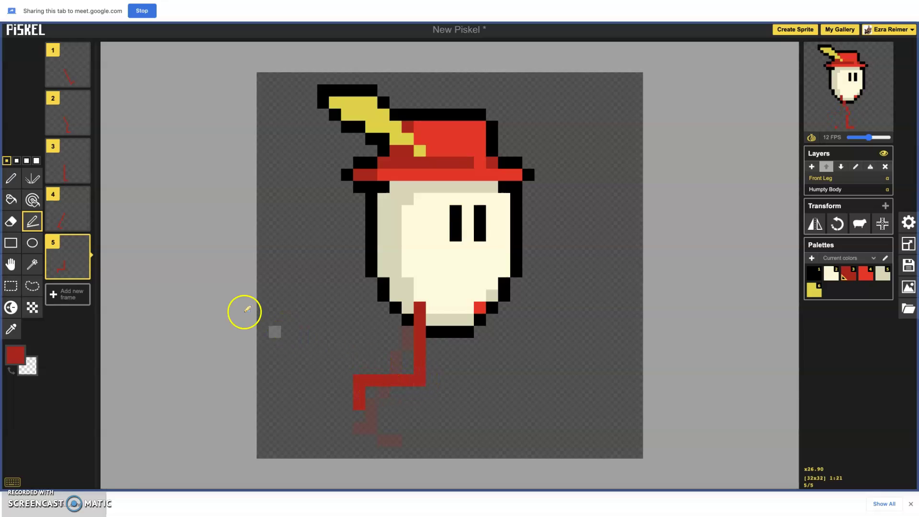
- Duplicate frame 5 into a sixth frame and erase the leg copied into it
{"action": "left_click", "coordinate": [83, 273]}
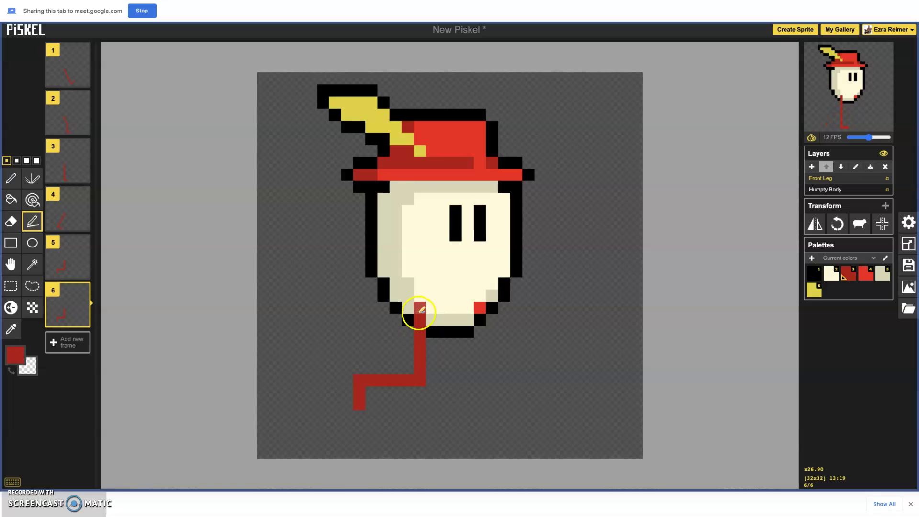
{"action": "mouse_move", "coordinate": [423, 303]}
{"action": "left_mouse_down"}
{"action": "mouse_move", "coordinate": [420, 382]}
{"action": "mouse_move", "coordinate": [361, 378]}
{"action": "mouse_move", "coordinate": [422, 375]}
{"action": "mouse_move", "coordinate": [421, 316]}
{"action": "left_mouse_up"}
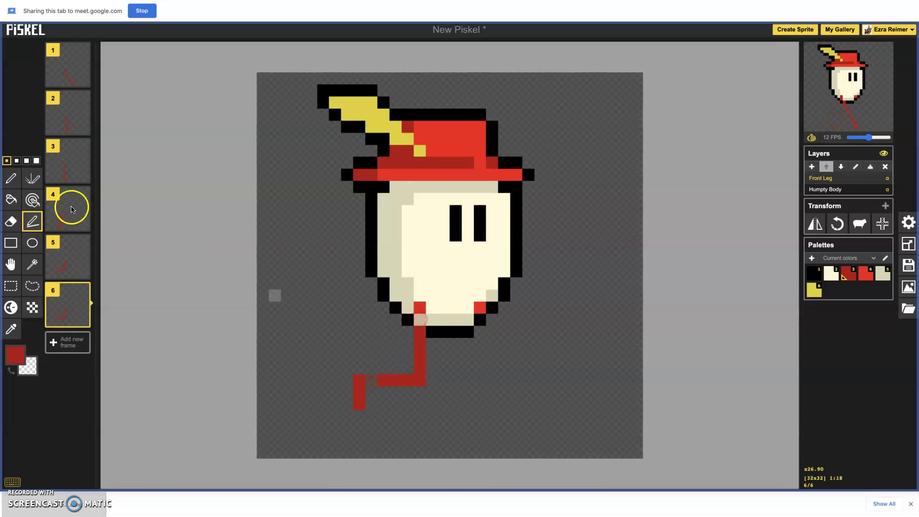
{"action": "left_click", "coordinate": [10, 221]}
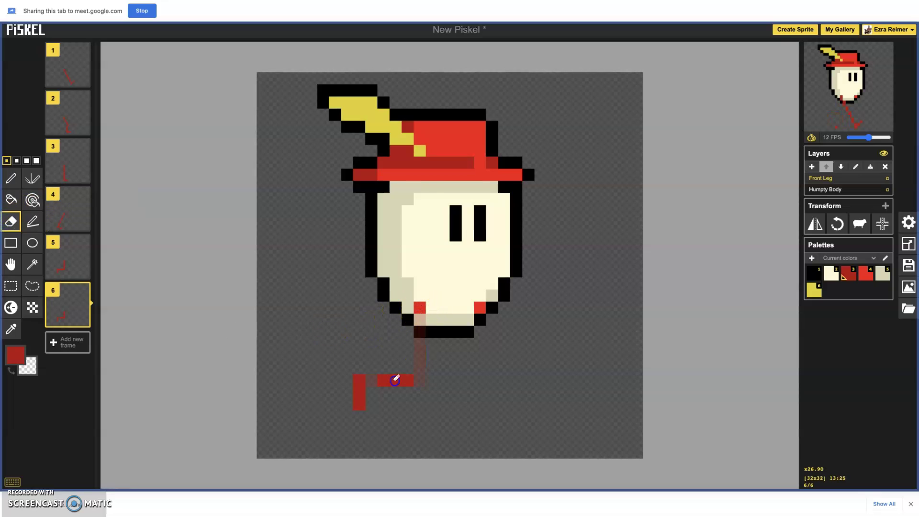
{"action": "left_click", "coordinate": [11, 178]}
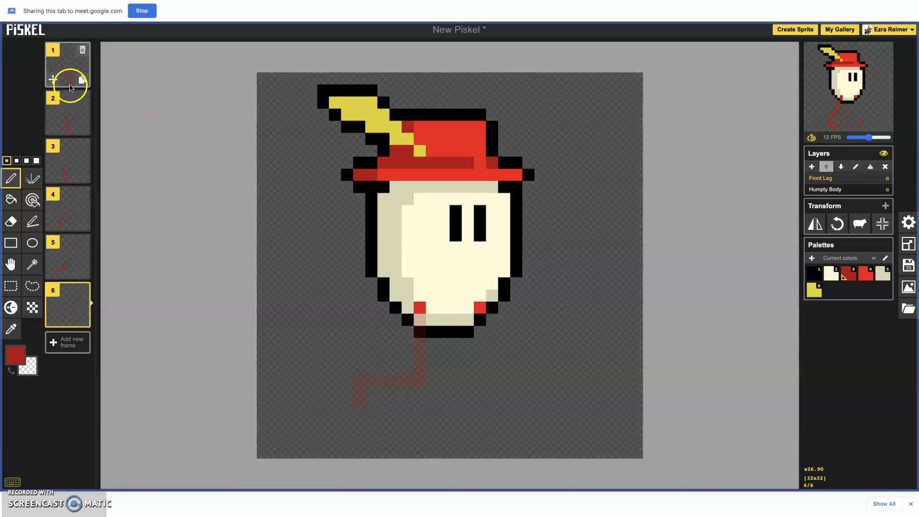
- Draw frame 6's red leg pixels zigzagging down-right from the body, then down-left to the foot
{"action": "left_click", "coordinate": [419, 319]}
{"action": "left_click", "coordinate": [431, 333]}
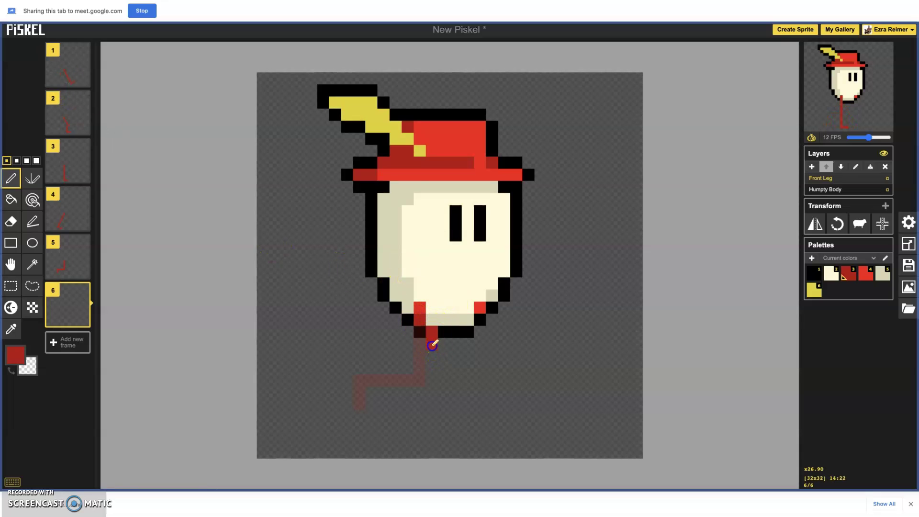
{"action": "left_click", "coordinate": [445, 368]}
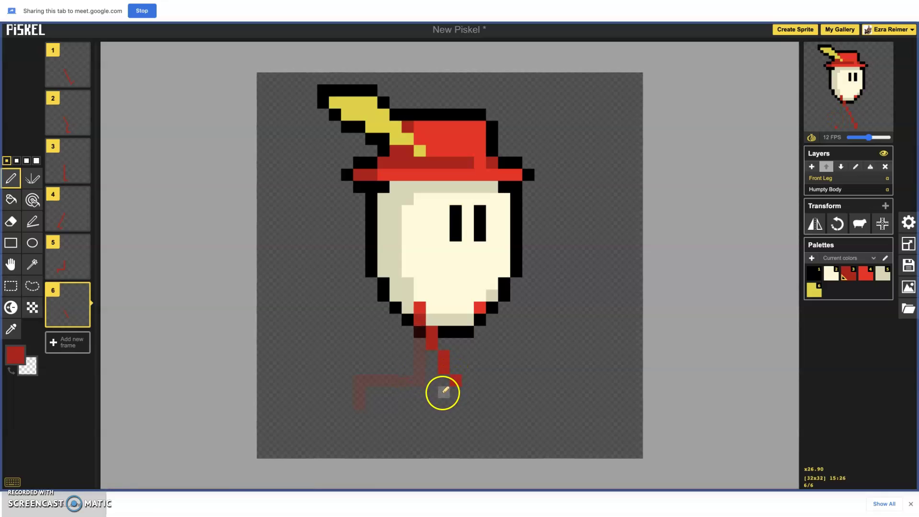
{"action": "left_click", "coordinate": [431, 405]}
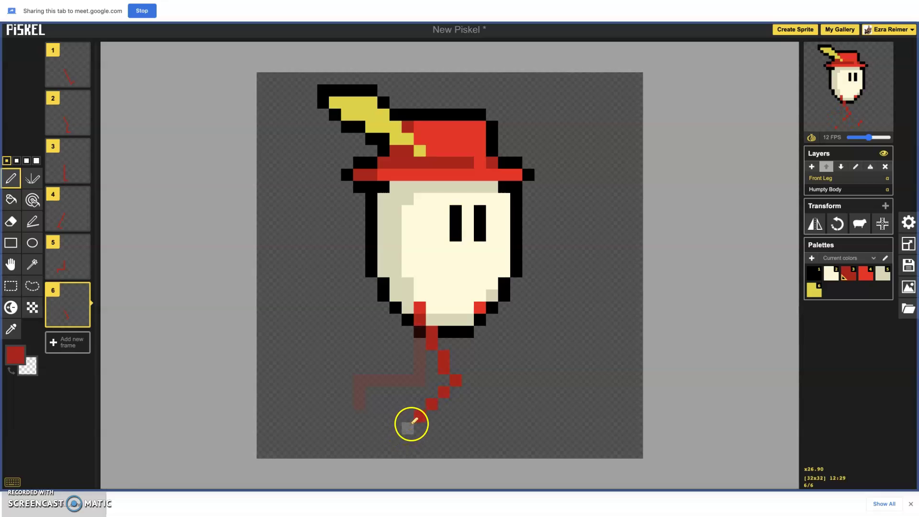
{"action": "left_click", "coordinate": [410, 420]}
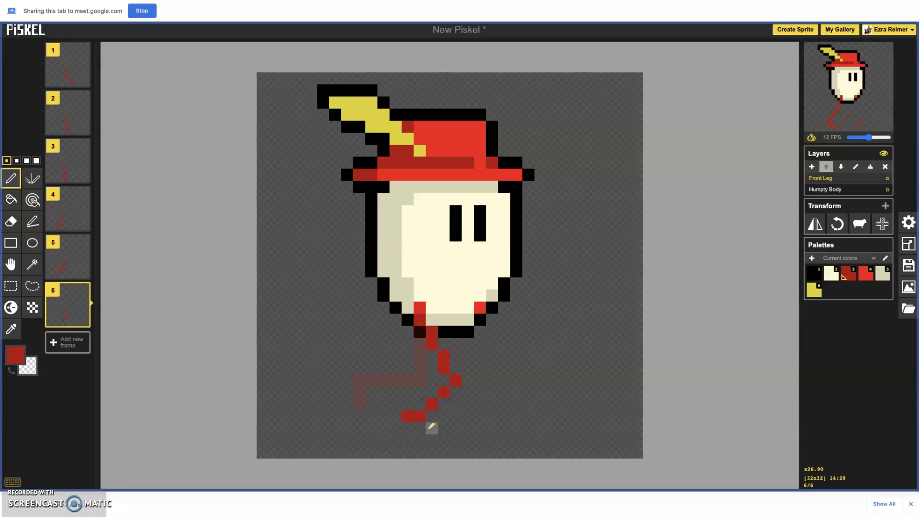
{"action": "left_click", "coordinate": [421, 429]}
{"action": "left_click", "coordinate": [431, 438]}
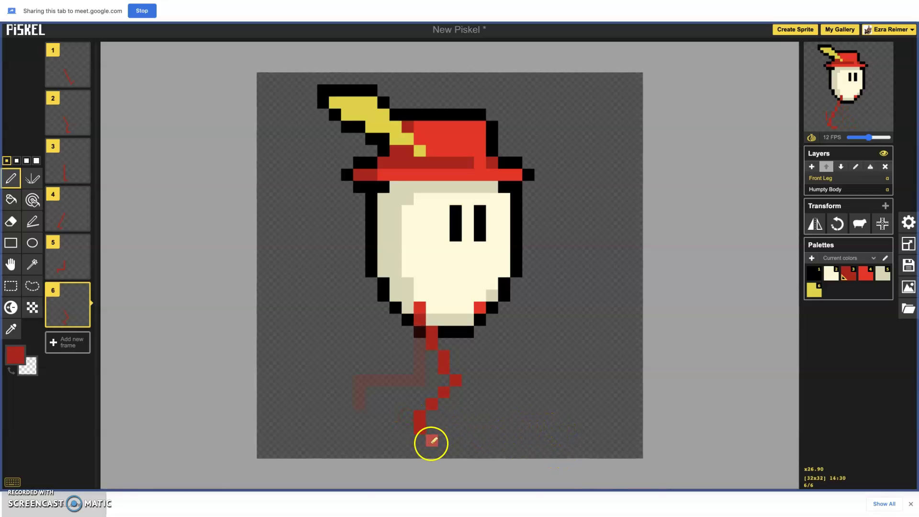
- Correct the leg: erase a misplaced pixel, undo a wrong erase, and add the right-bend pixel
{"action": "right_click", "coordinate": [417, 427]}
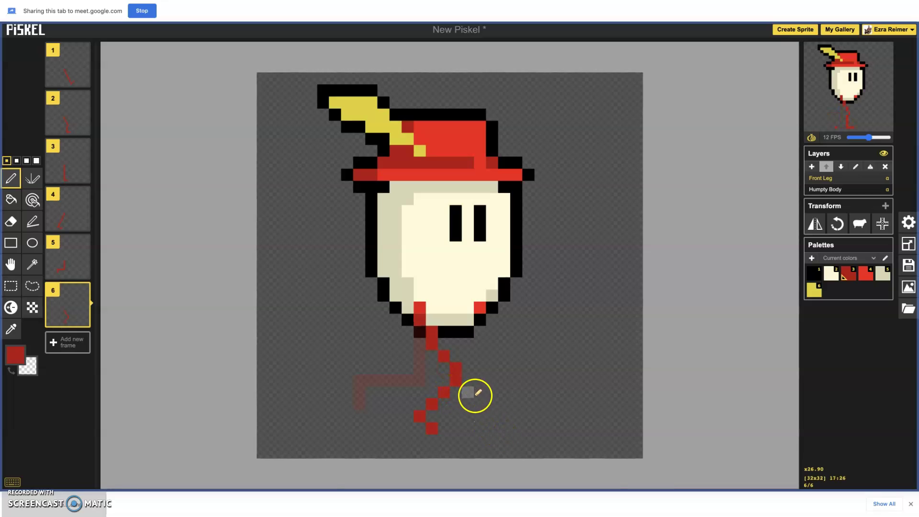
{"action": "left_click", "coordinate": [456, 381]}
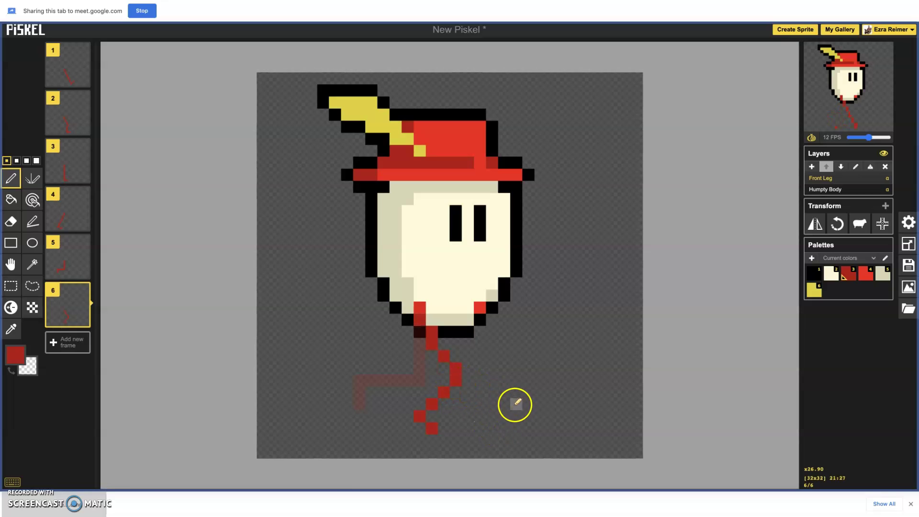
{"action": "right_click", "coordinate": [444, 367]}
{"action": "key", "text": "ctrl+z"}
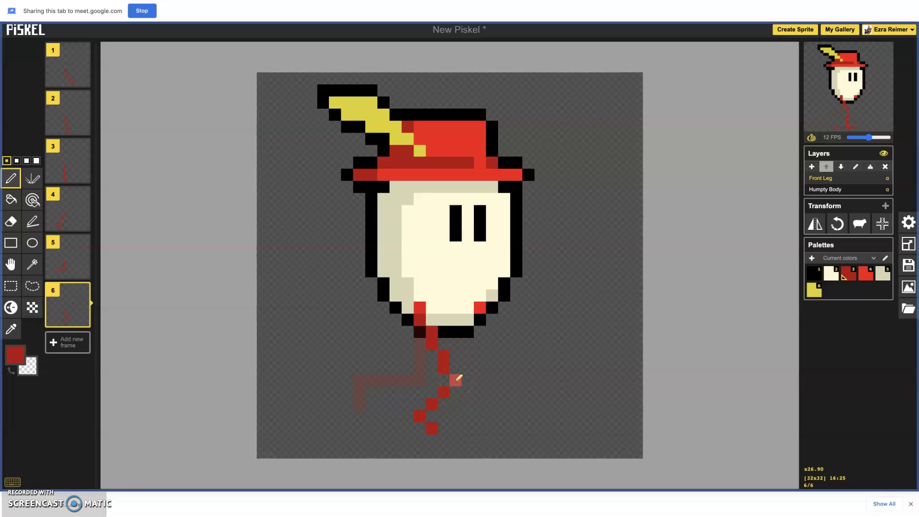
{"action": "left_click", "coordinate": [457, 380]}
- Outline both sides of frame 6's zigzag leg with black pixels, then return to frame 5
{"action": "left_click", "coordinate": [9, 181]}
{"action": "left_click", "coordinate": [814, 273]}
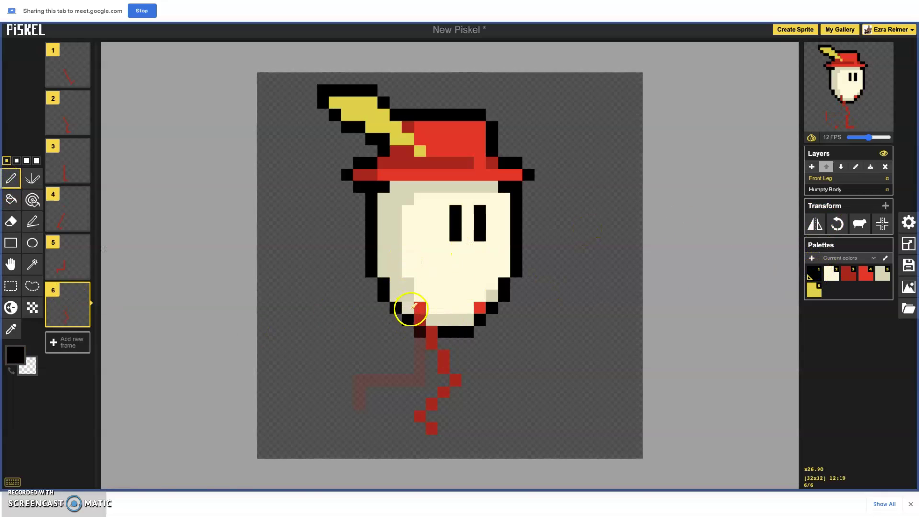
{"action": "left_click", "coordinate": [421, 344]}
{"action": "left_click", "coordinate": [431, 364]}
{"action": "left_click", "coordinate": [432, 366]}
{"action": "left_click", "coordinate": [442, 381]}
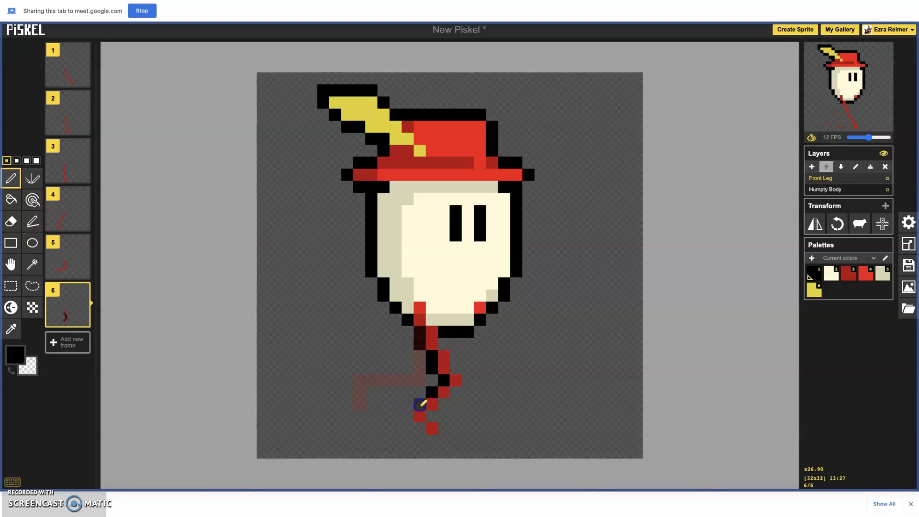
{"action": "left_click", "coordinate": [409, 415]}
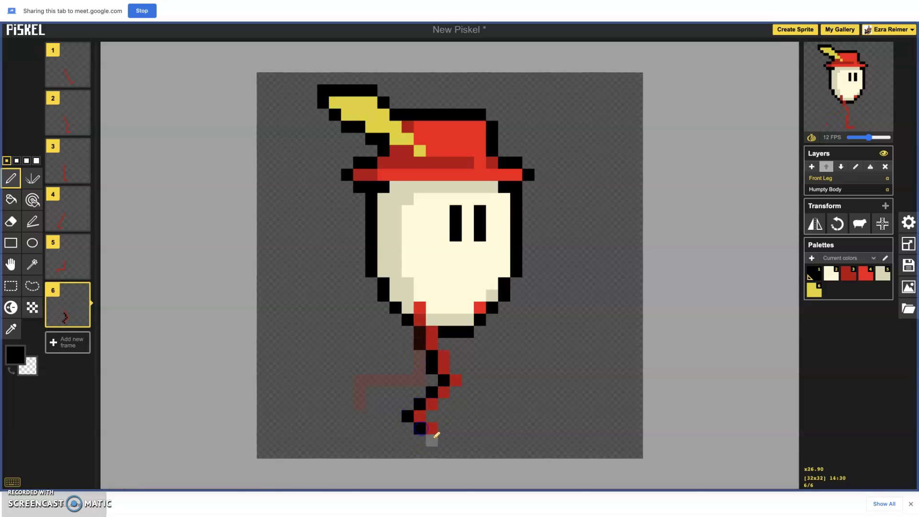
{"action": "left_click", "coordinate": [455, 391]}
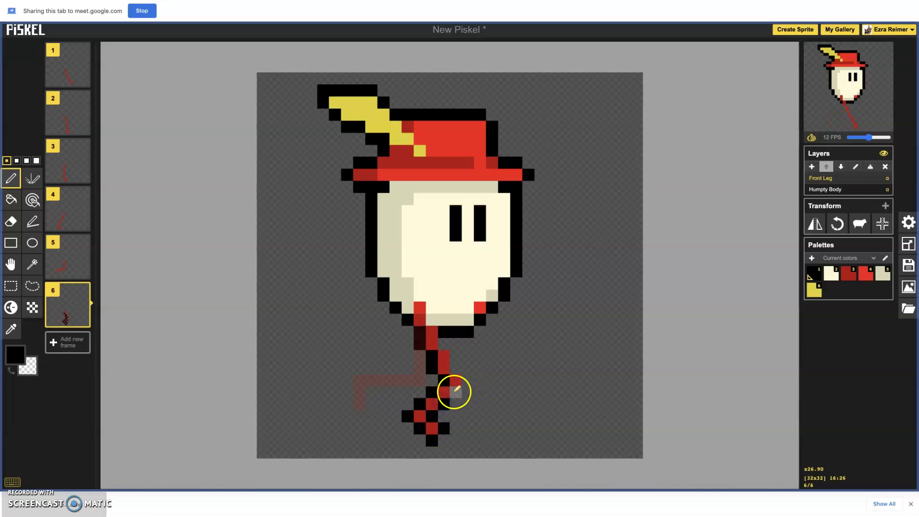
{"action": "left_click", "coordinate": [442, 344]}
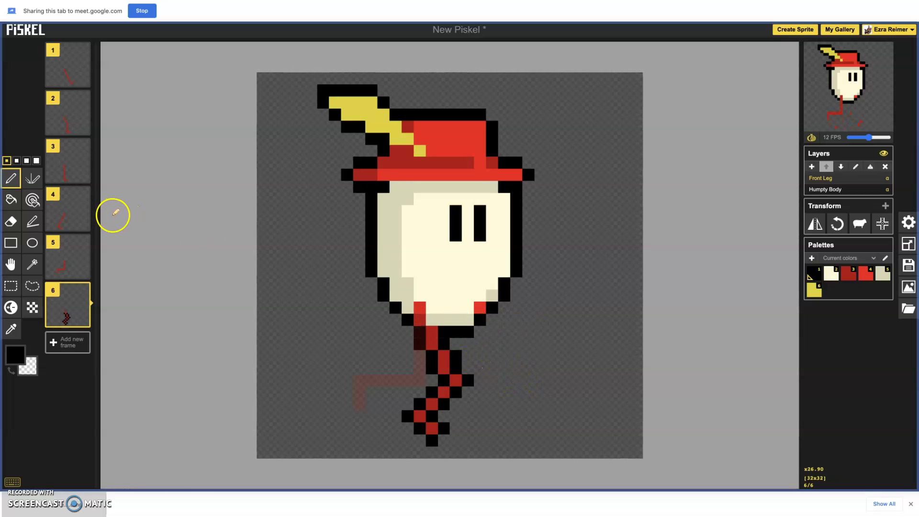
{"action": "key", "text": "Up"}
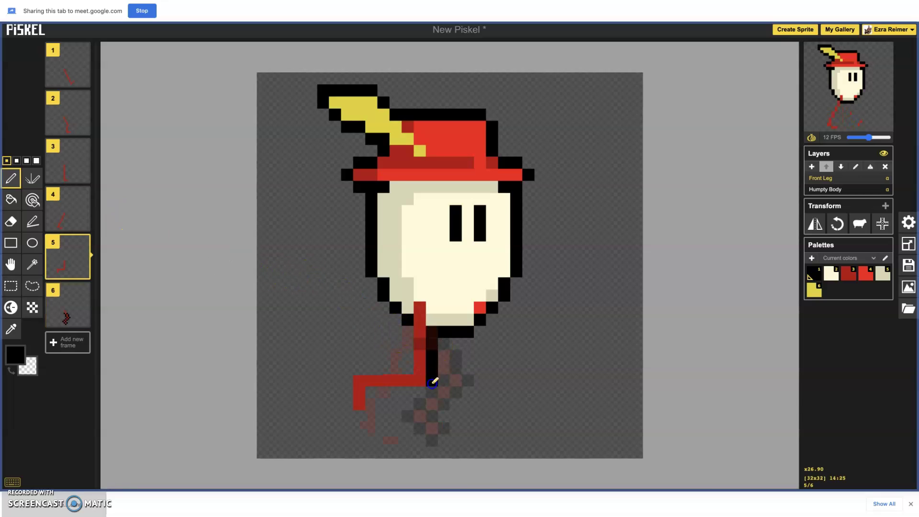